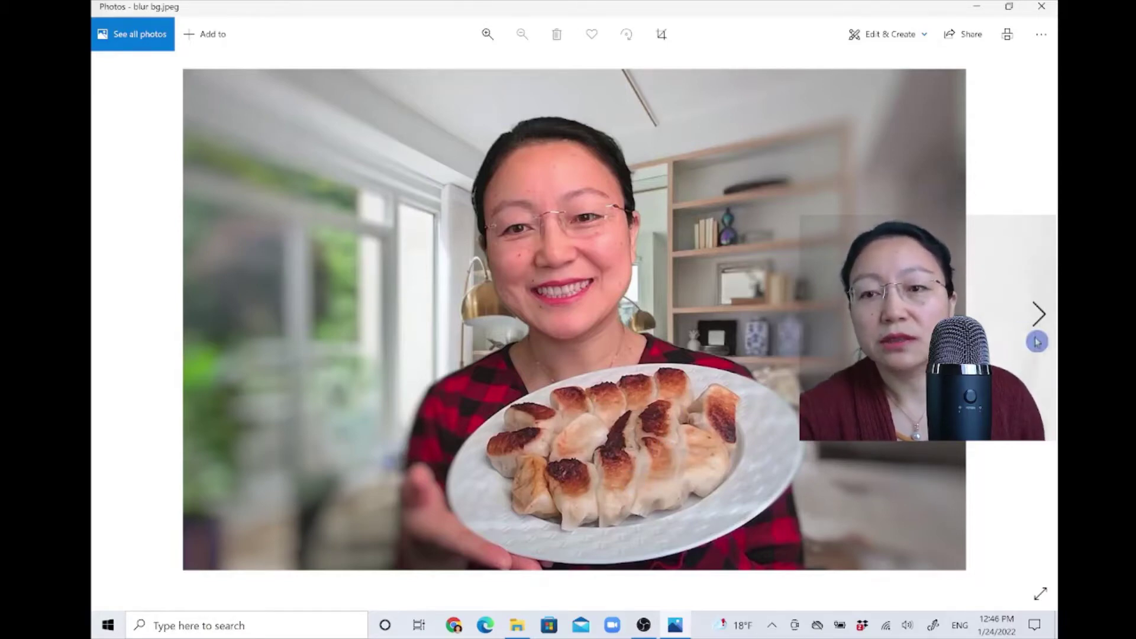
# - Flip between the dumpling plate photo and the blurred-background photo in Photos
pyautogui.click(1040, 322)
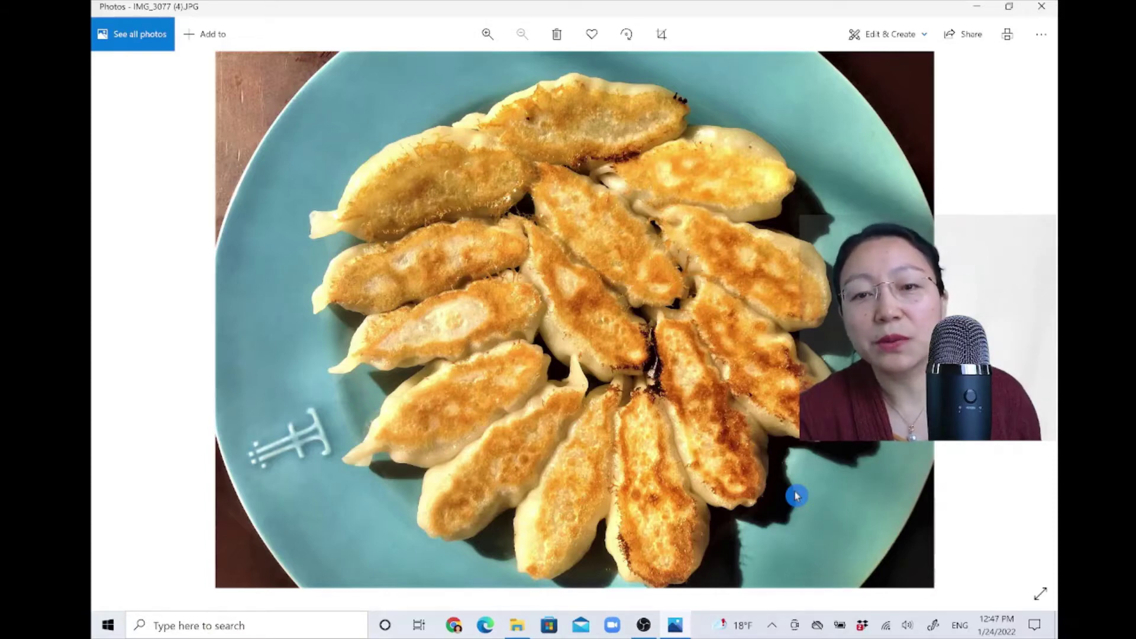
pyautogui.click(109, 325)
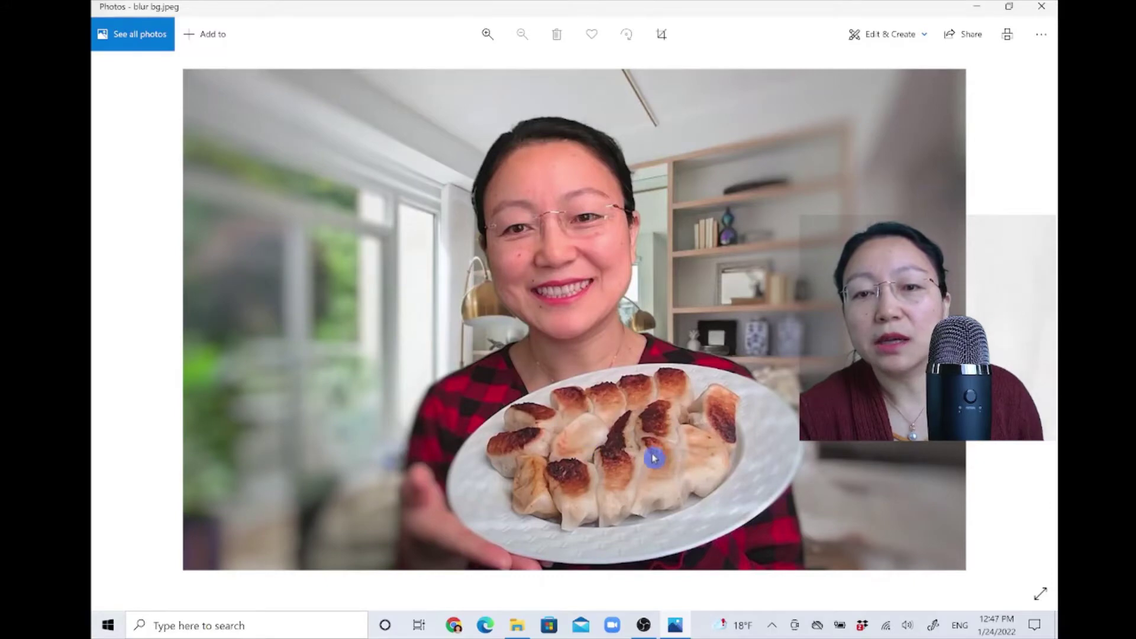
pyautogui.click(1042, 327)
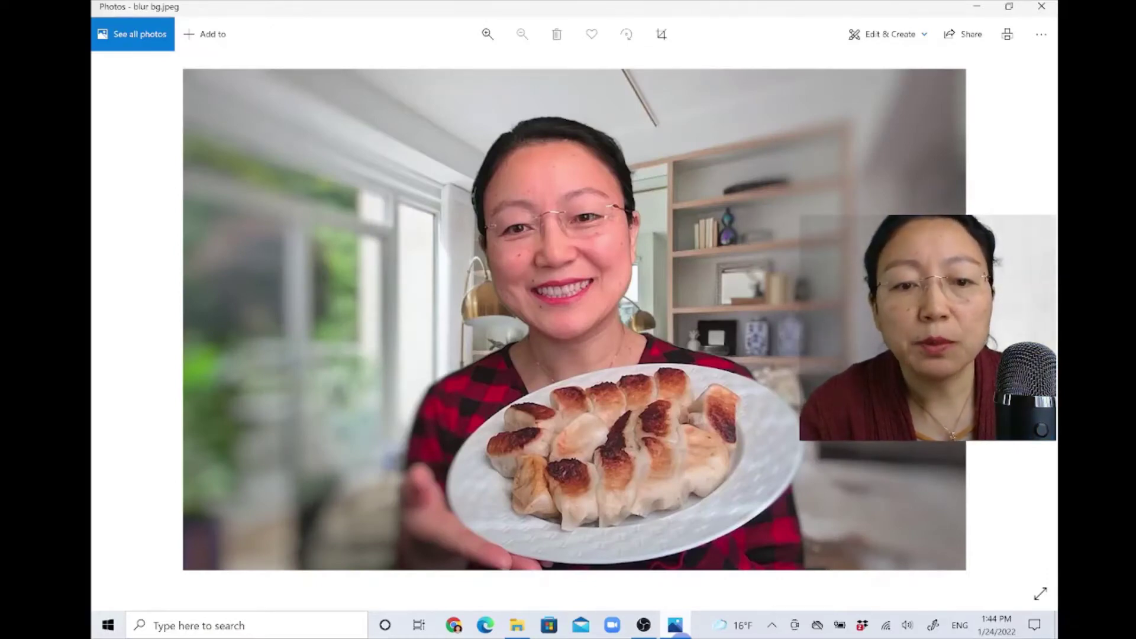
# - Launch PowerPoint from Windows search and start a blank presentation
pyautogui.click(337, 625)
pyautogui.write('paint')
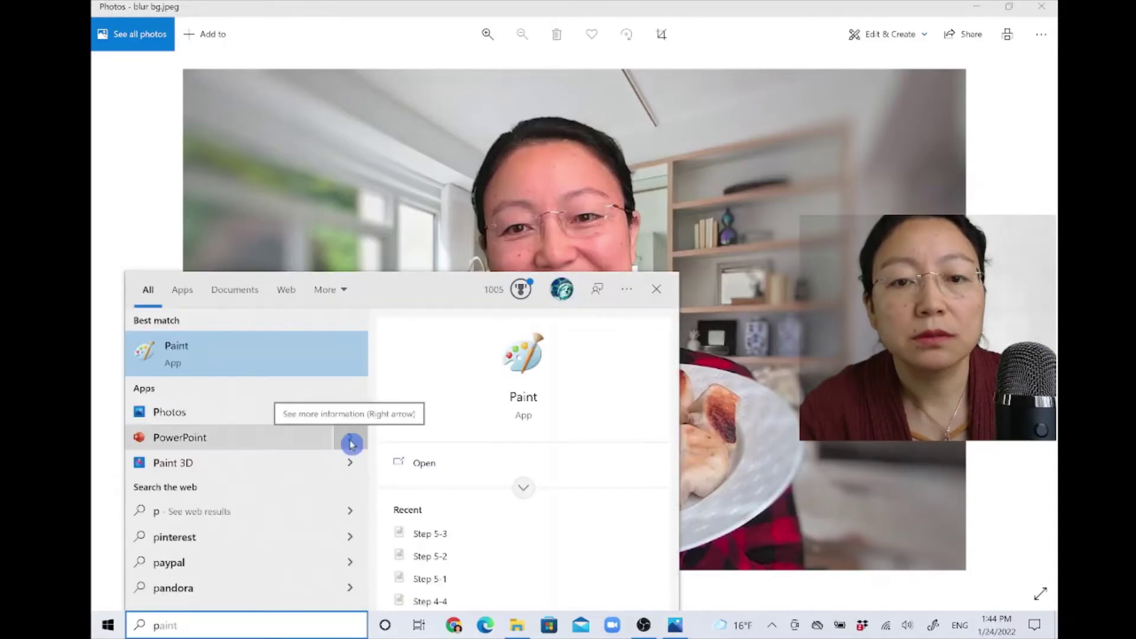
pyautogui.click(350, 441)
pyautogui.click(535, 401)
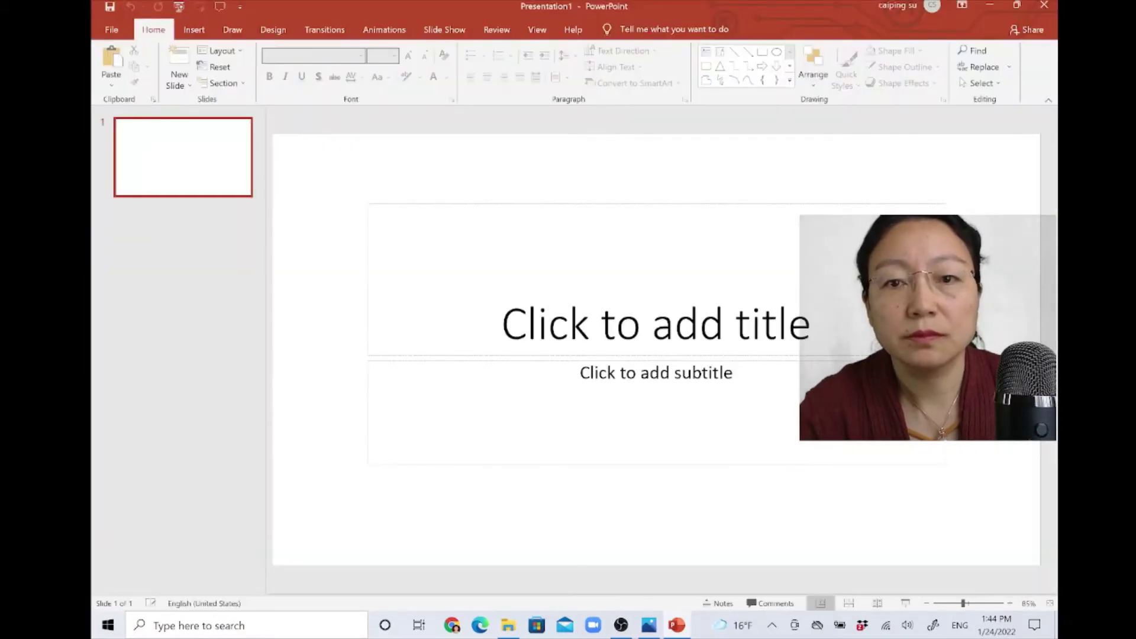
# - Delete the title and subtitle placeholders so slide 1 is empty, then return to Photos
pyautogui.click(543, 204)
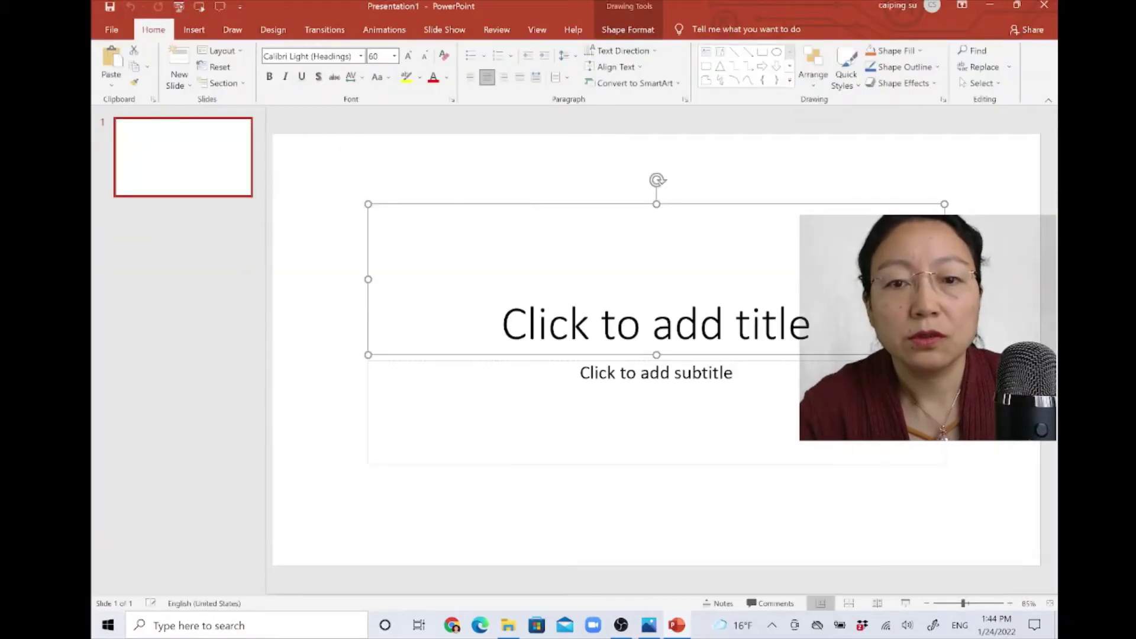
pyautogui.keyDown('shift'); pyautogui.click(547, 360); pyautogui.keyUp('shift')
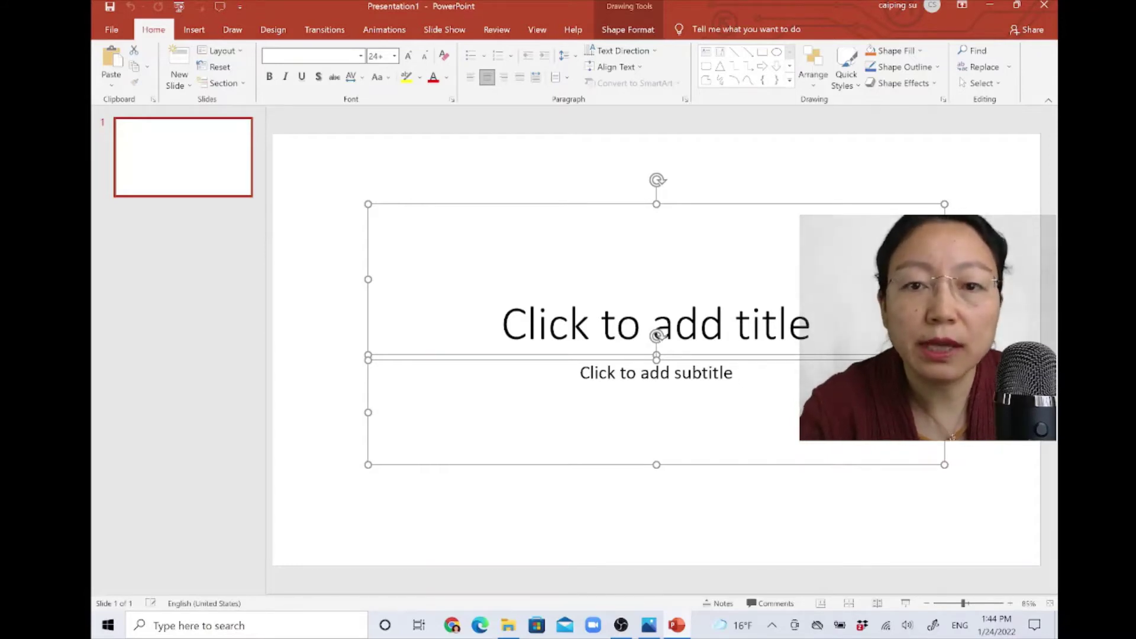
pyautogui.press('Delete')
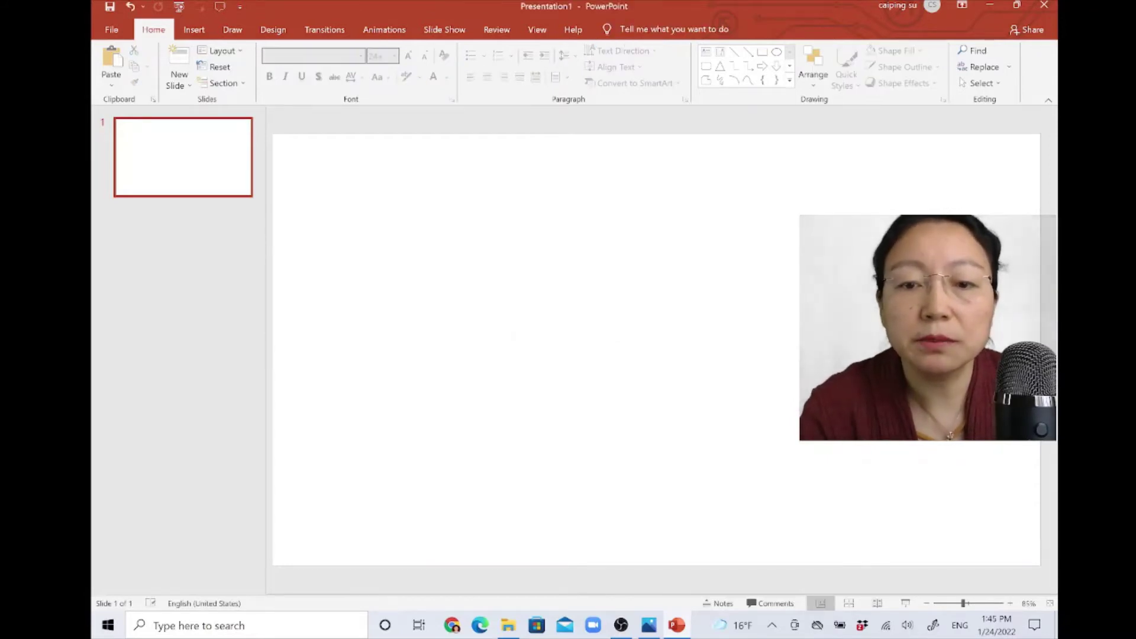
pyautogui.click(649, 625)
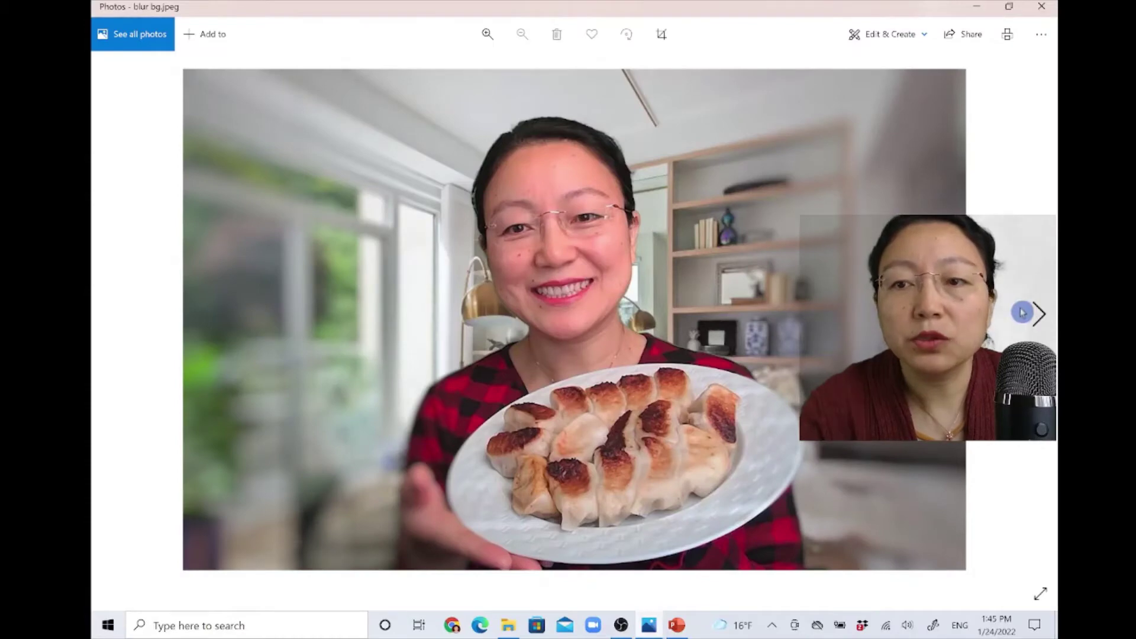
# - Copy the dumpling plate photo IMG_3077 (4).JPG and search Windows for Paint 3D
pyautogui.click(1022, 312)
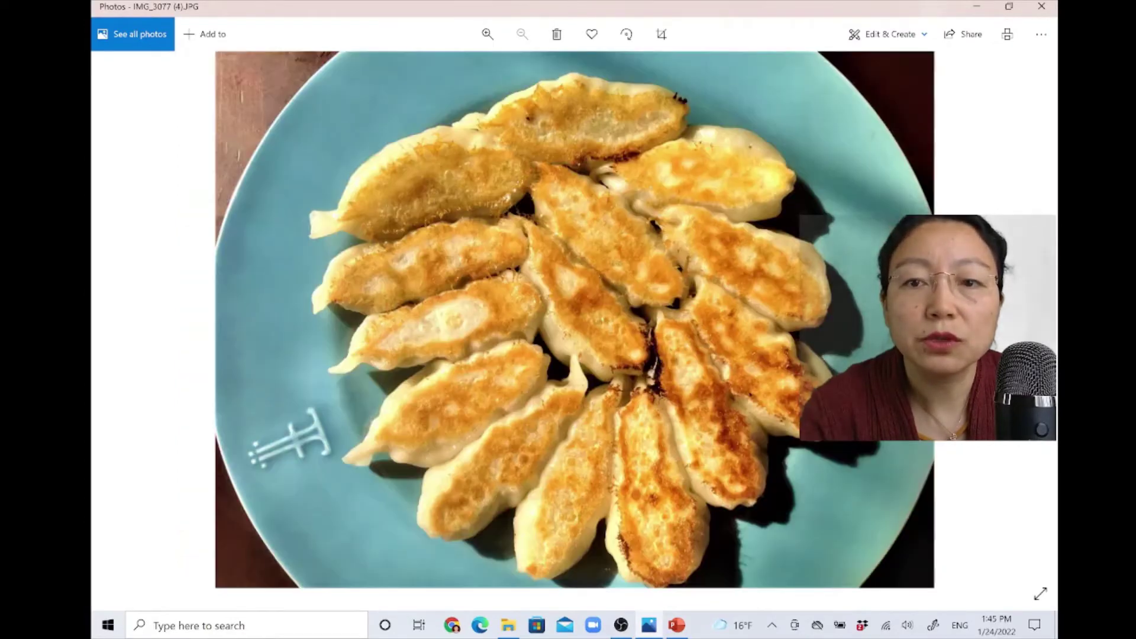
pyautogui.rightClick(716, 330)
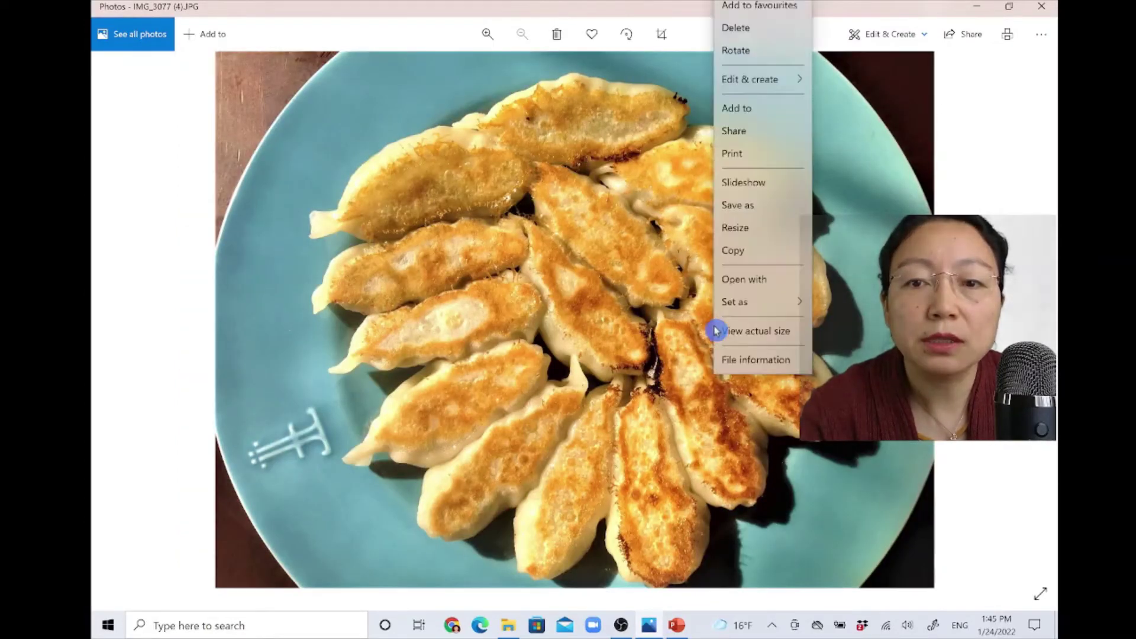
pyautogui.click(737, 256)
pyautogui.click(264, 628)
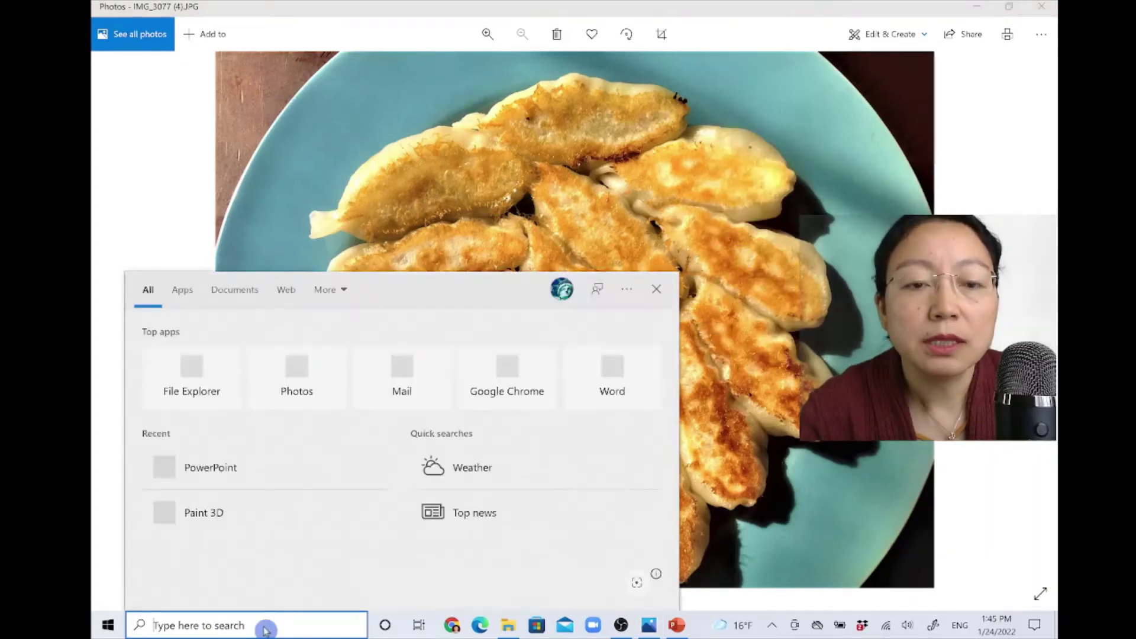
pyautogui.write('p')
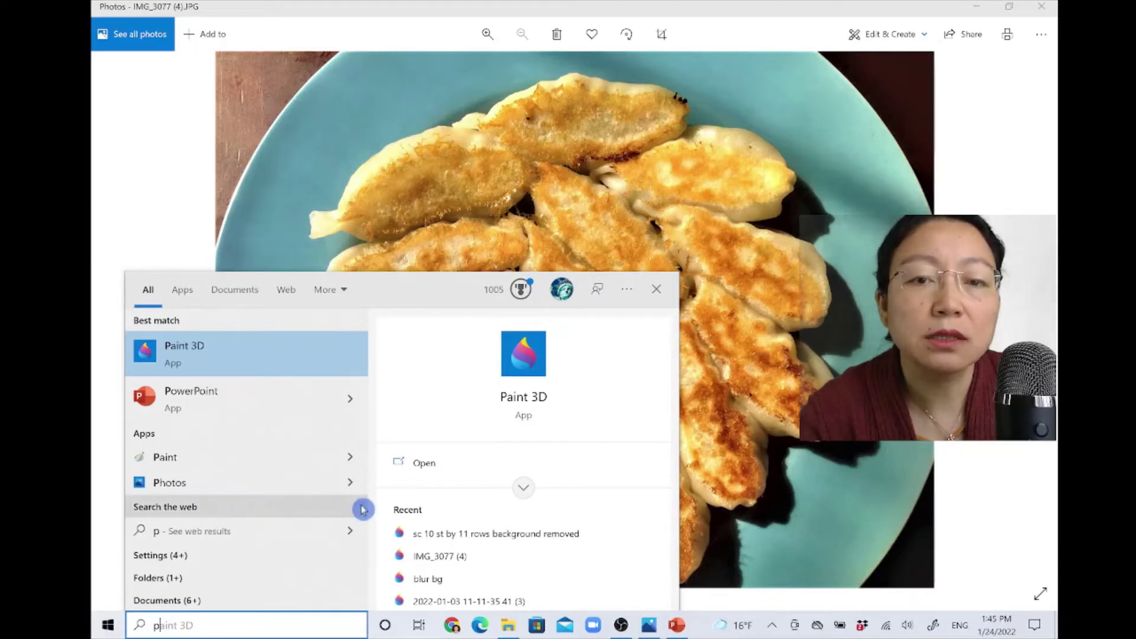
# - Open Paint 3D on a new canvas and paste the dumpling plate photo at 2592 × 1936 px
pyautogui.click(535, 402)
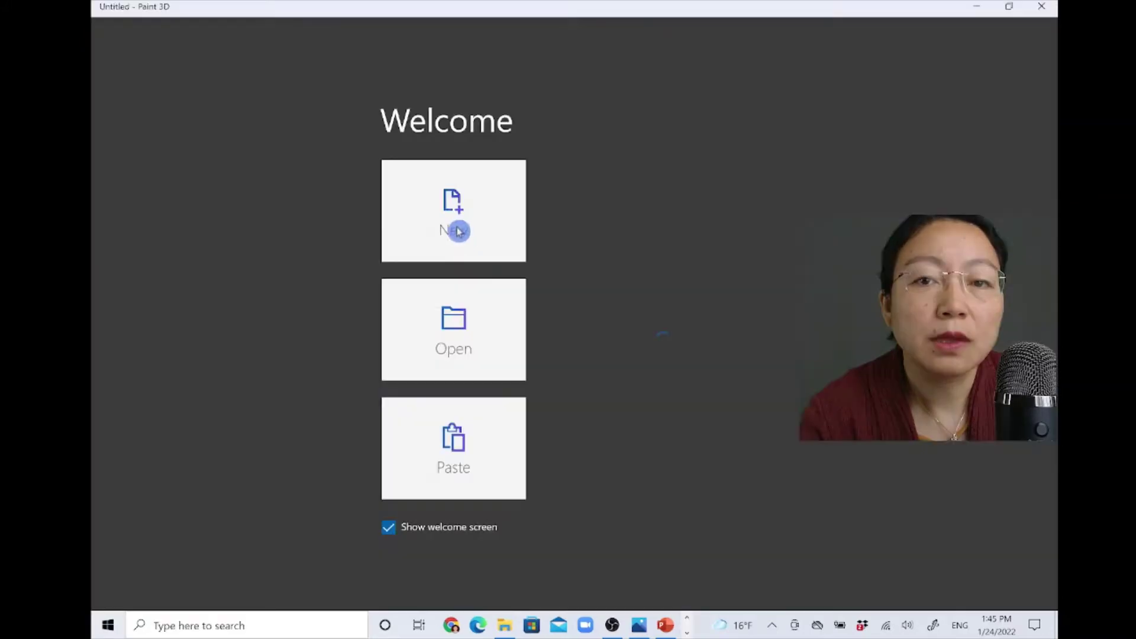
pyautogui.click(455, 206)
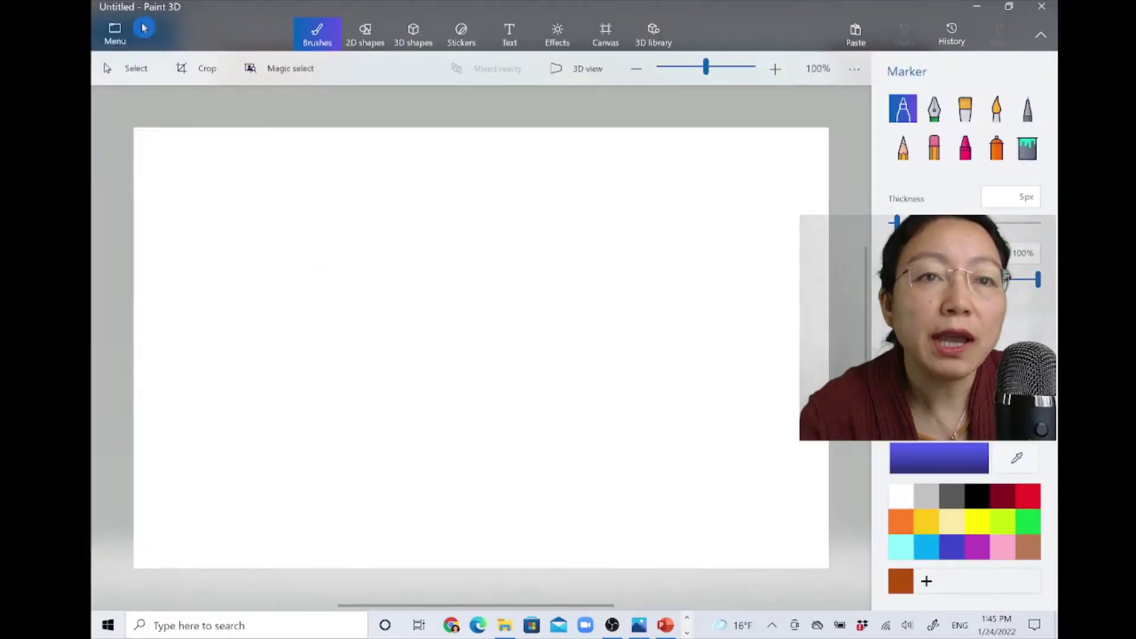
pyautogui.click(117, 42)
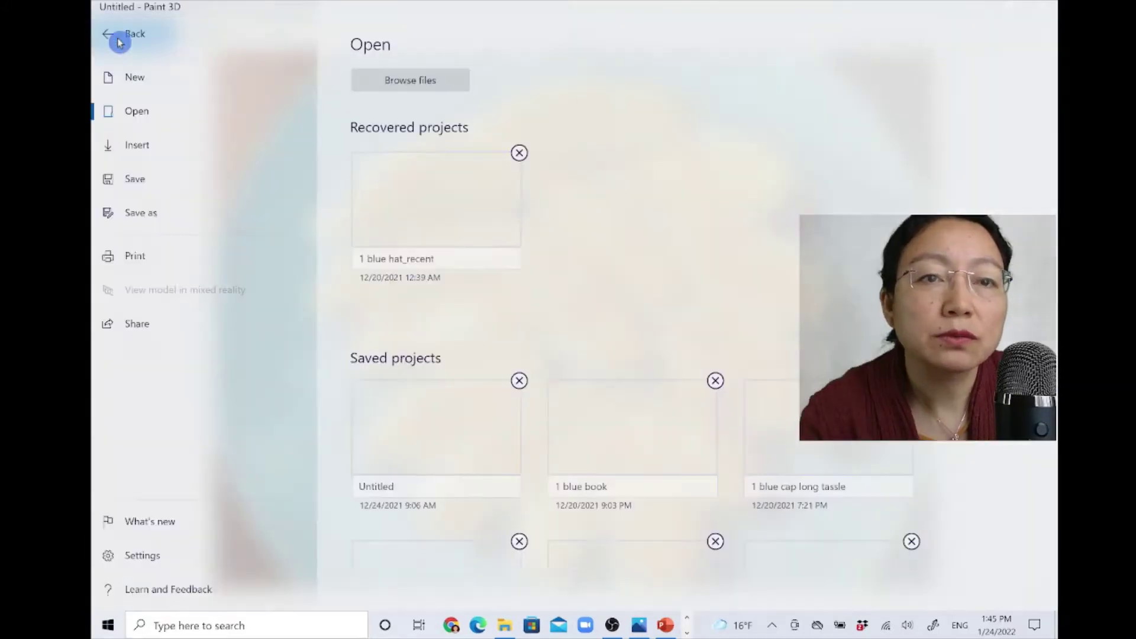
pyautogui.click(407, 92)
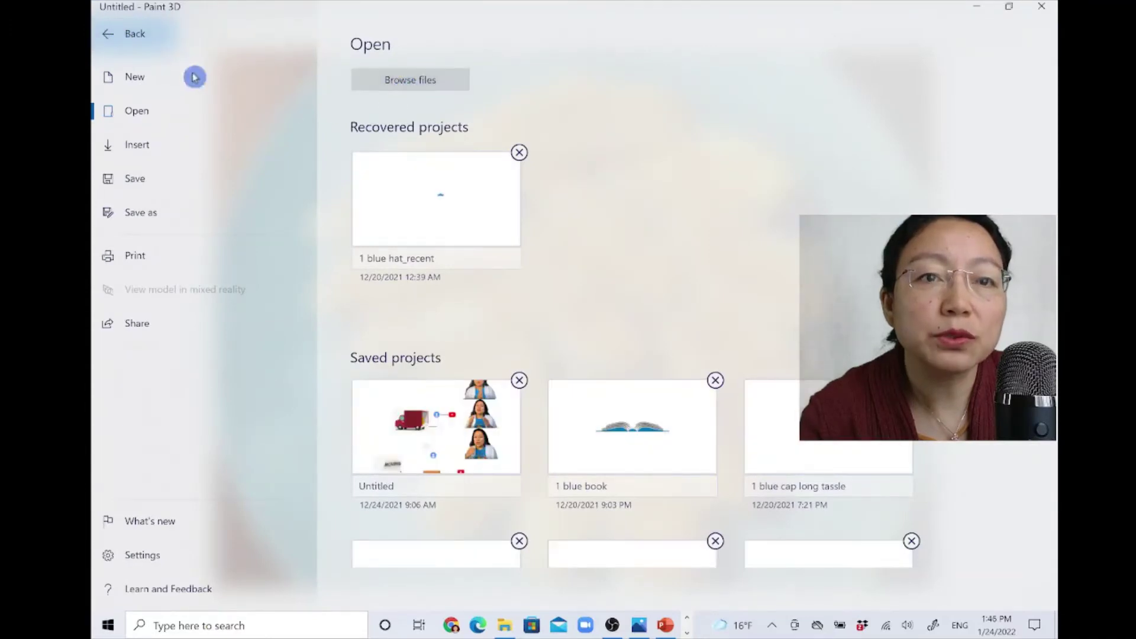
pyautogui.click(140, 37)
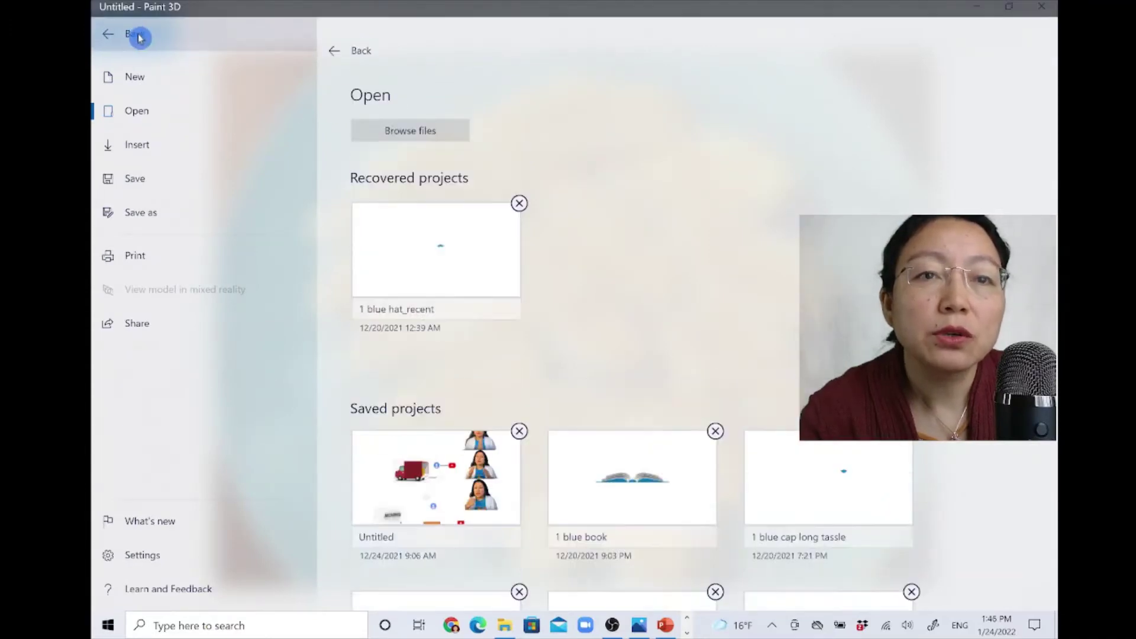
pyautogui.rightClick(473, 349)
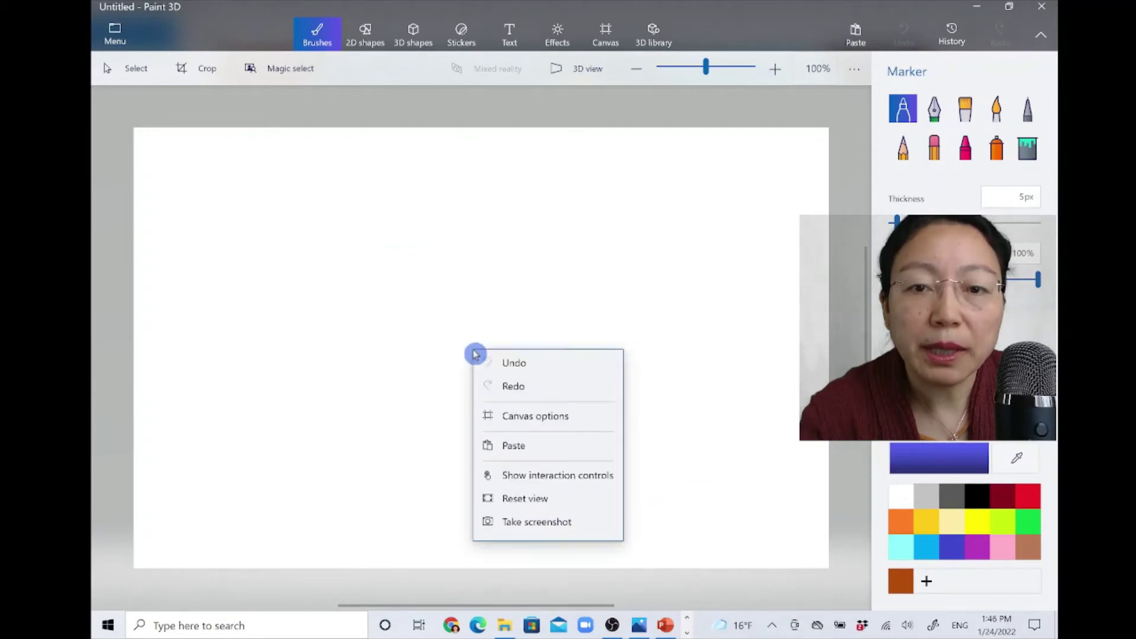
pyautogui.click(514, 449)
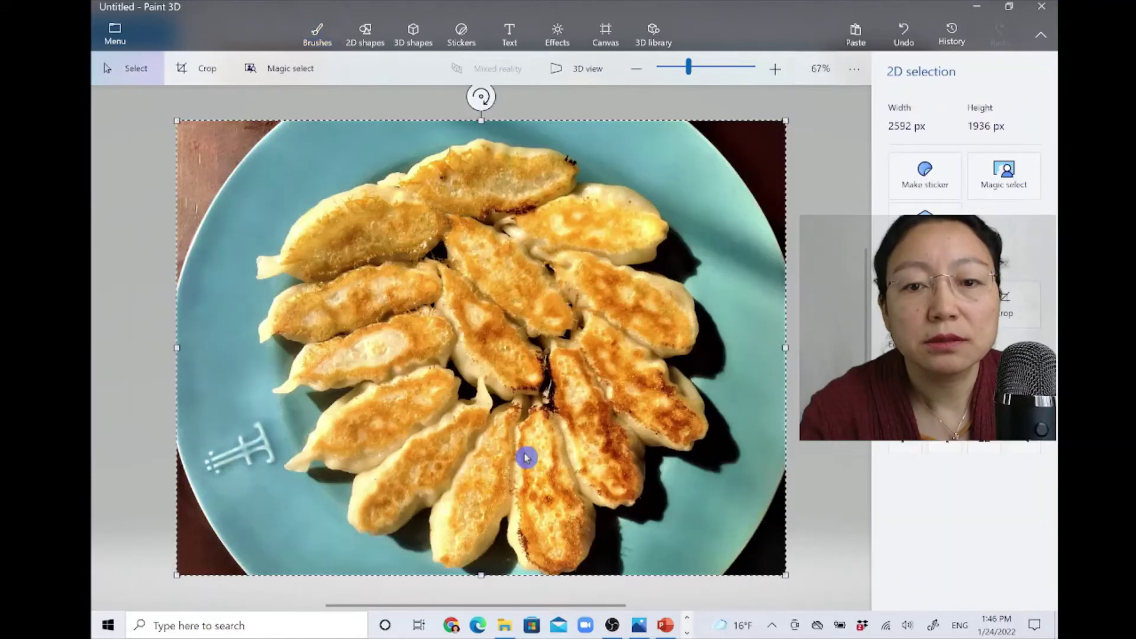
# - Magic select the photo, pulling the top, left and right edges in tight around the dumplings
pyautogui.click(306, 75)
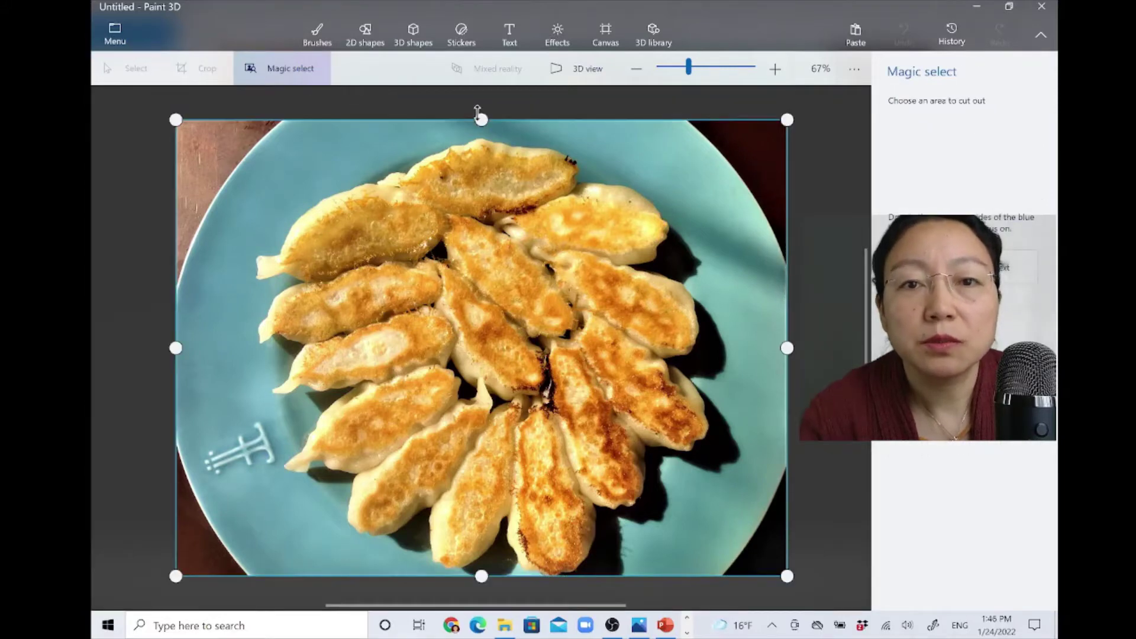
pyautogui.moveTo(482, 118); pyautogui.dragTo(481, 130)
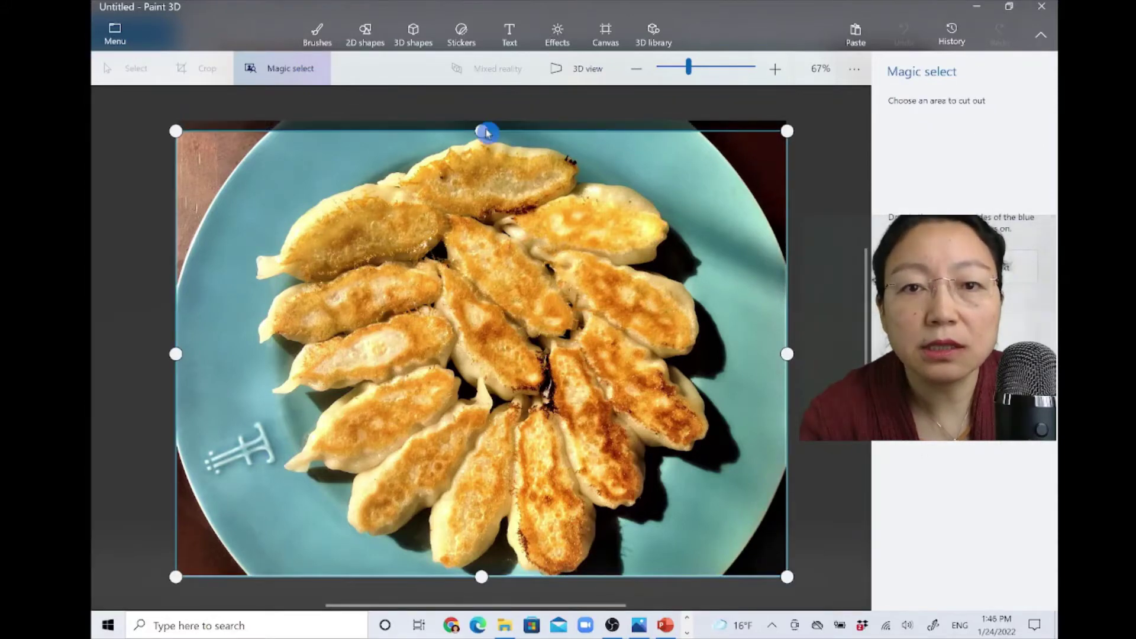
pyautogui.moveTo(178, 354); pyautogui.dragTo(251, 348)
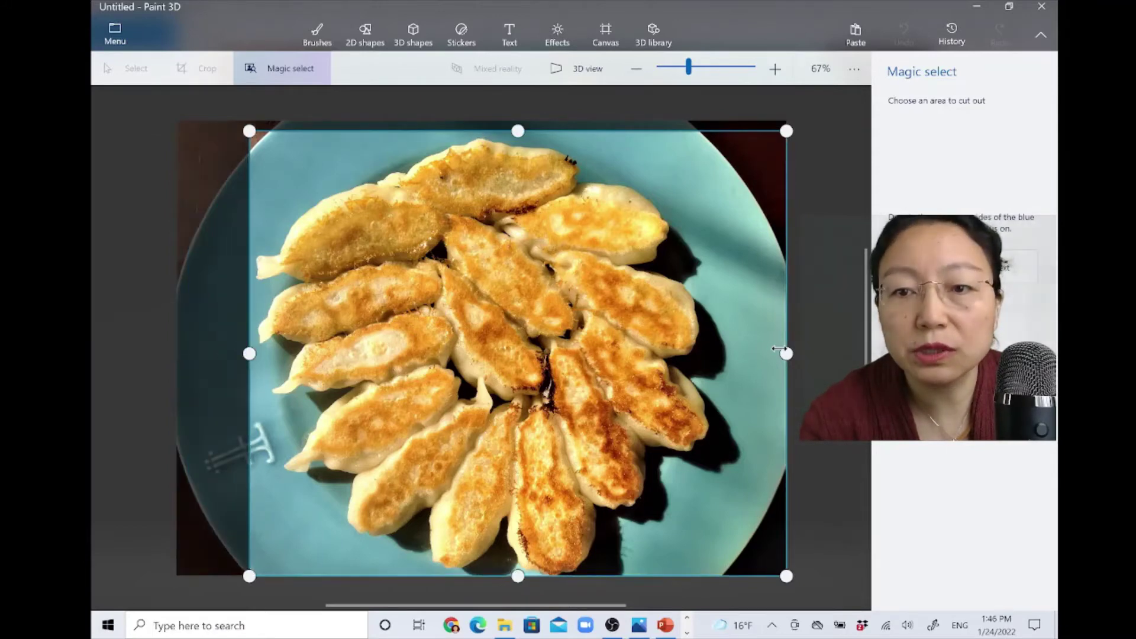
pyautogui.moveTo(786, 355); pyautogui.dragTo(721, 353)
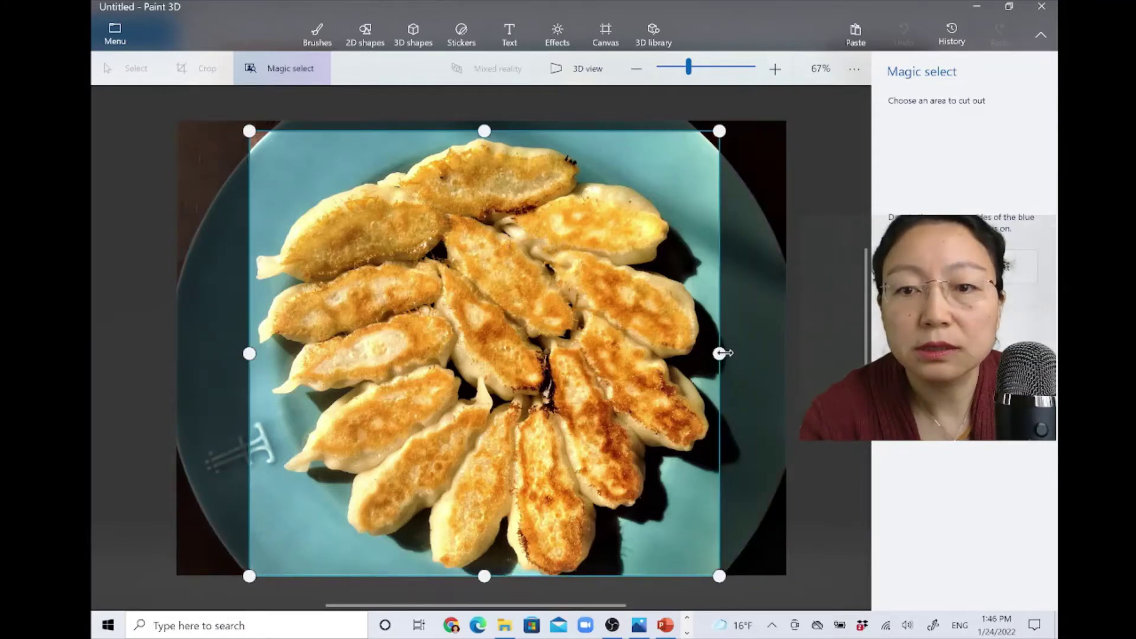
pyautogui.click(1009, 275)
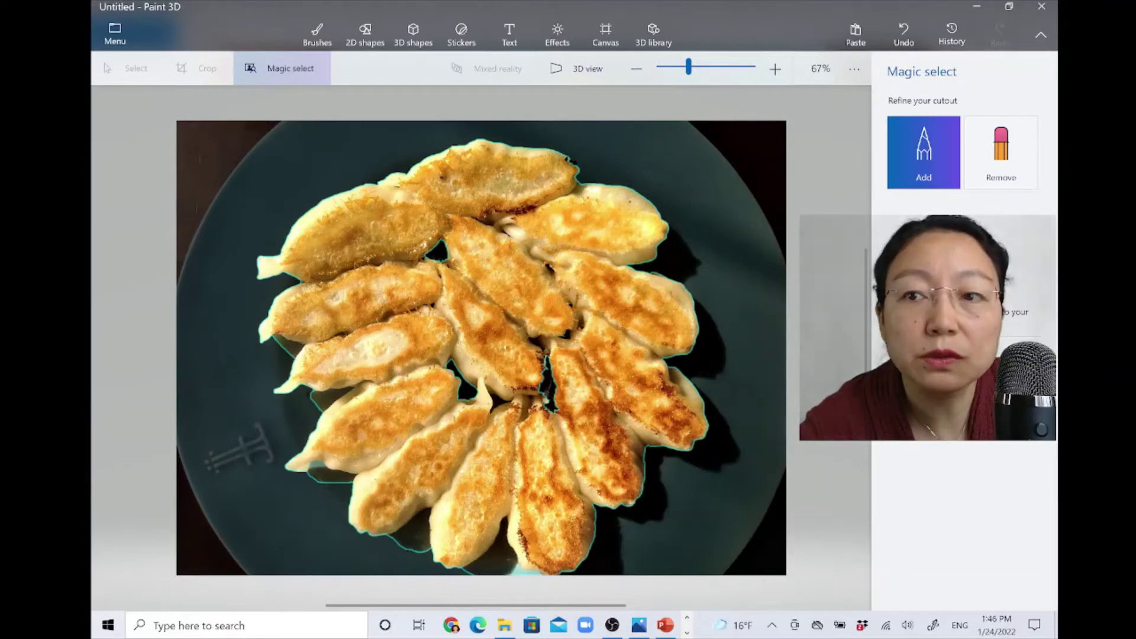
# - Erase leftover plate edges along the left and bottom of the dumpling cutout with Remove
pyautogui.click(1001, 167)
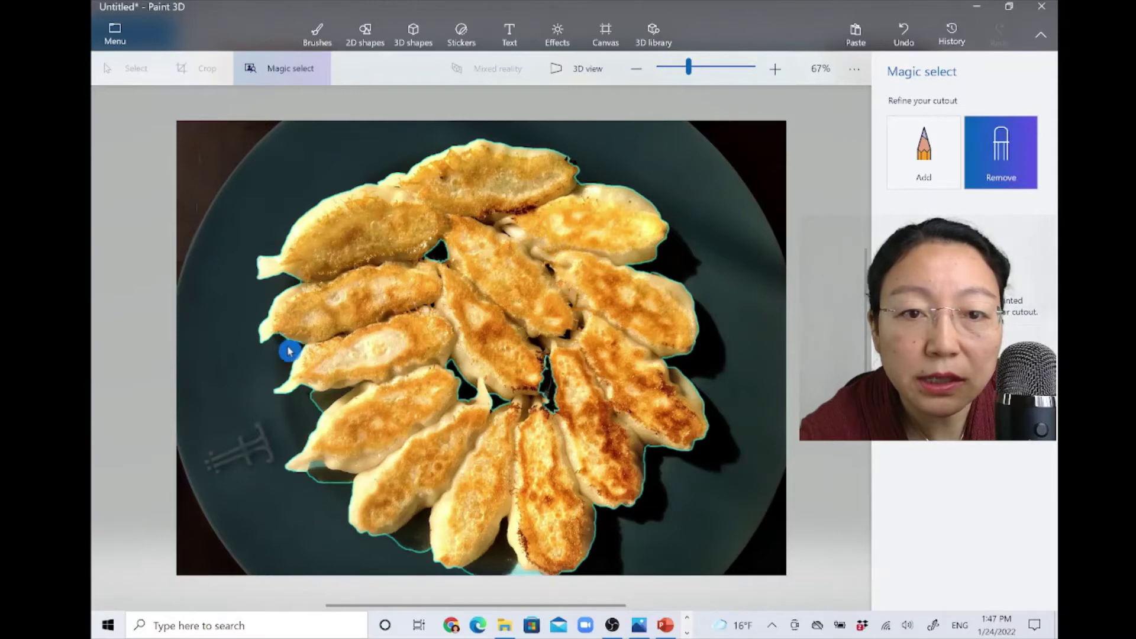
pyautogui.moveTo(288, 351)
pyautogui.mouseDown()
pyautogui.moveTo(292, 386)
pyautogui.moveTo(328, 406)
pyautogui.moveTo(318, 406)
pyautogui.moveTo(337, 398)
pyautogui.mouseUp()
pyautogui.moveTo(352, 481)
pyautogui.mouseDown()
pyautogui.moveTo(313, 481)
pyautogui.moveTo(347, 481)
pyautogui.mouseUp()
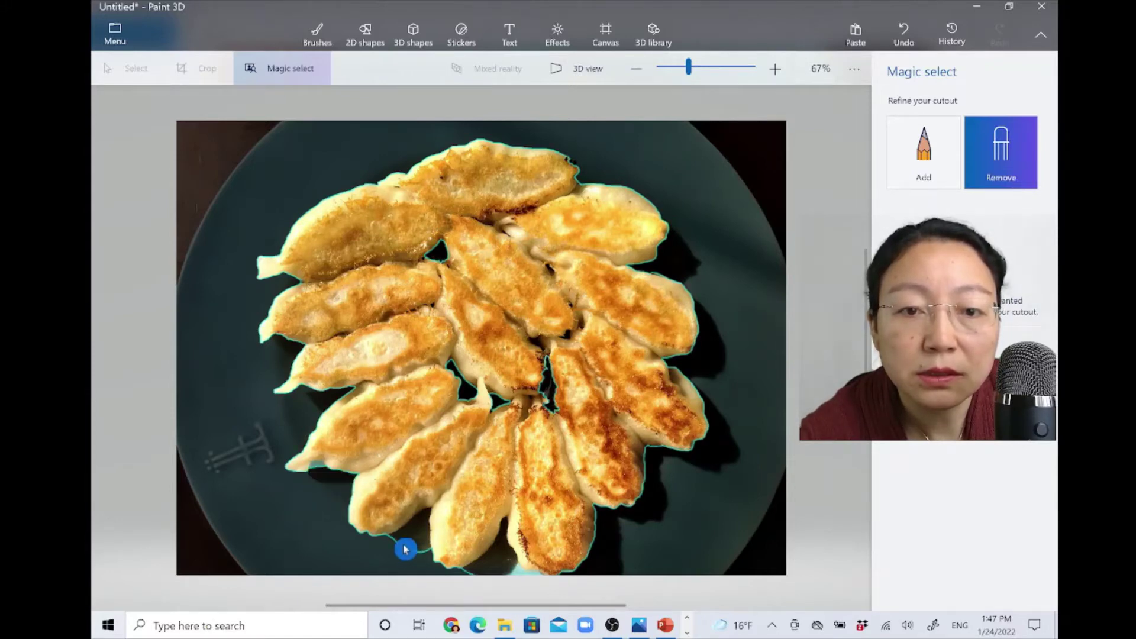
pyautogui.moveTo(405, 549); pyautogui.dragTo(422, 525)
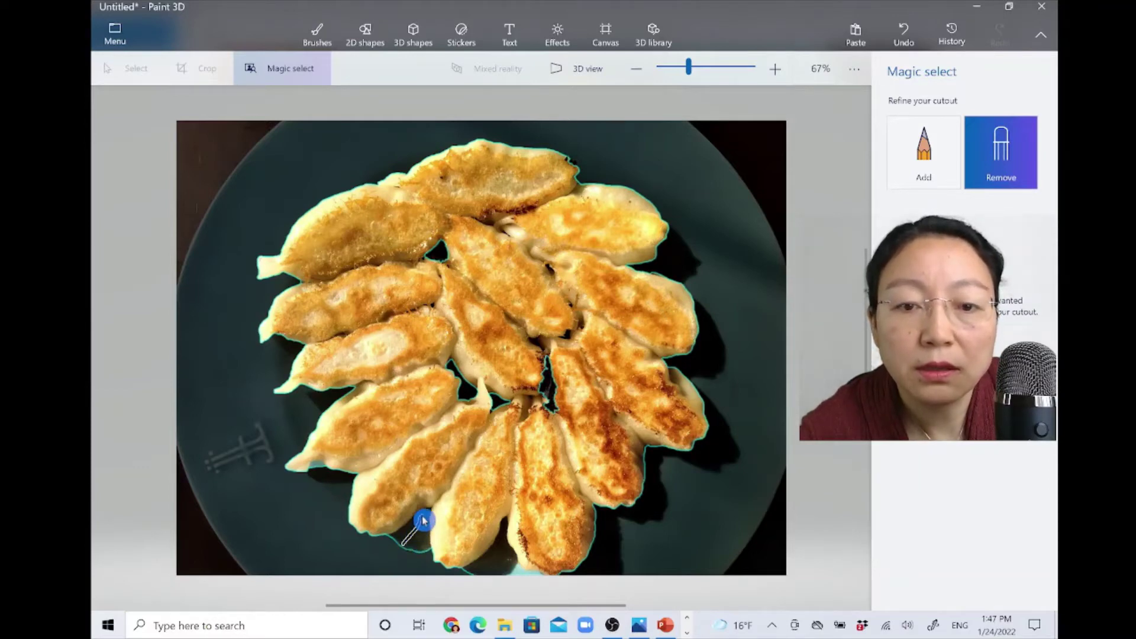
pyautogui.moveTo(477, 574)
pyautogui.mouseDown()
pyautogui.moveTo(504, 537)
pyautogui.moveTo(517, 574)
pyautogui.mouseUp()
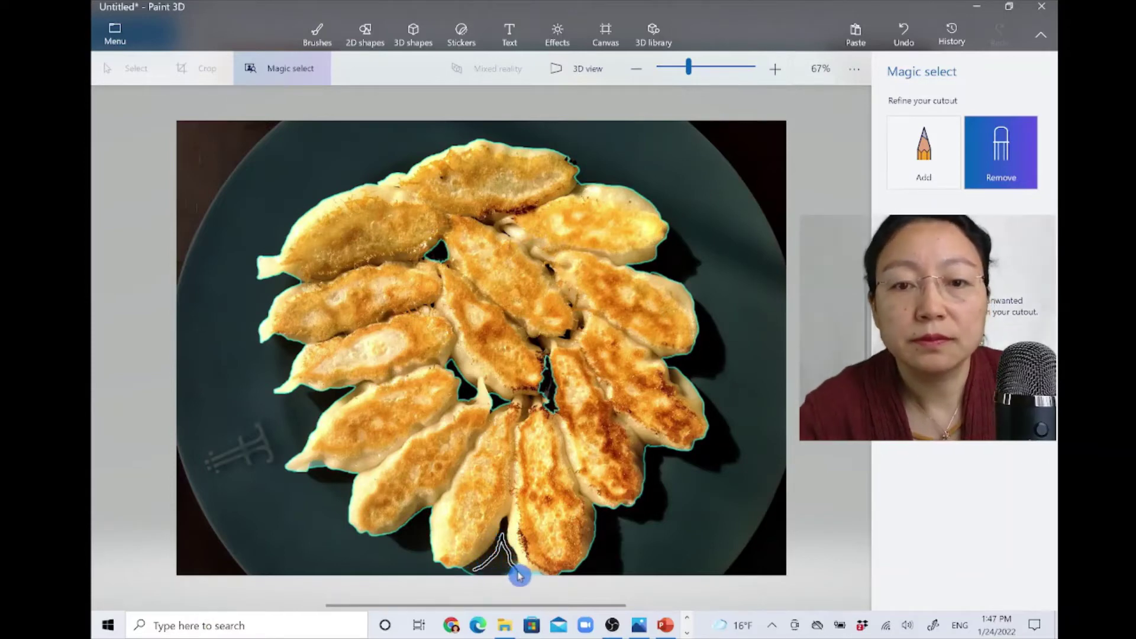
pyautogui.moveTo(519, 575); pyautogui.dragTo(520, 574)
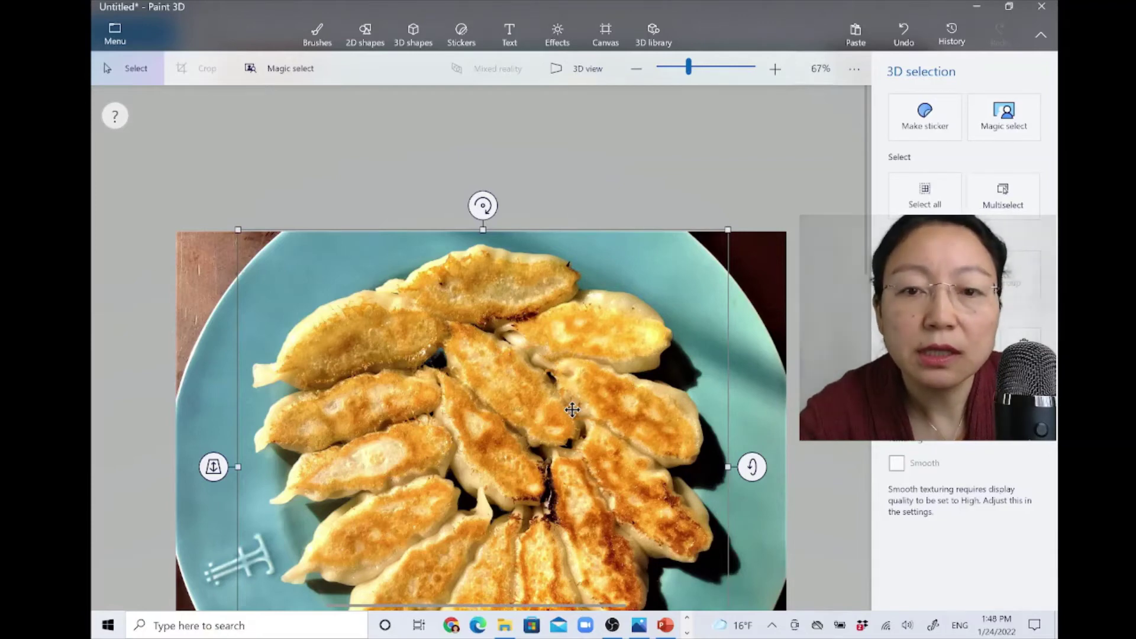
# - Drag the dumpling cutout up off the plate photo, copy it, and bring PowerPoint forward
pyautogui.moveTo(573, 406); pyautogui.dragTo(714, 269)
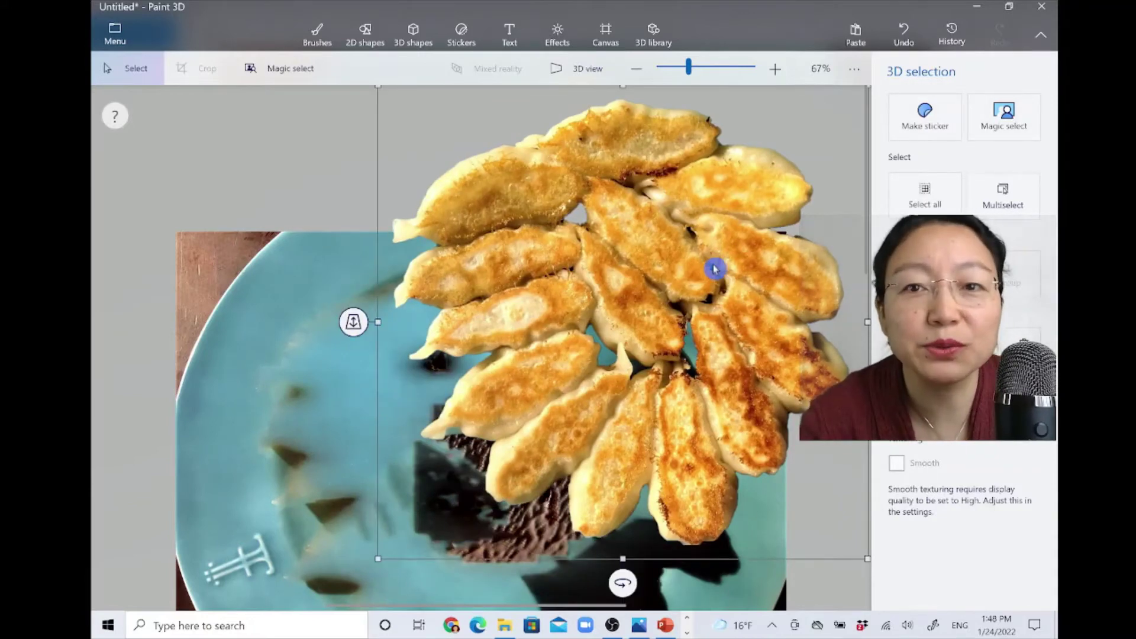
pyautogui.rightClick(714, 266)
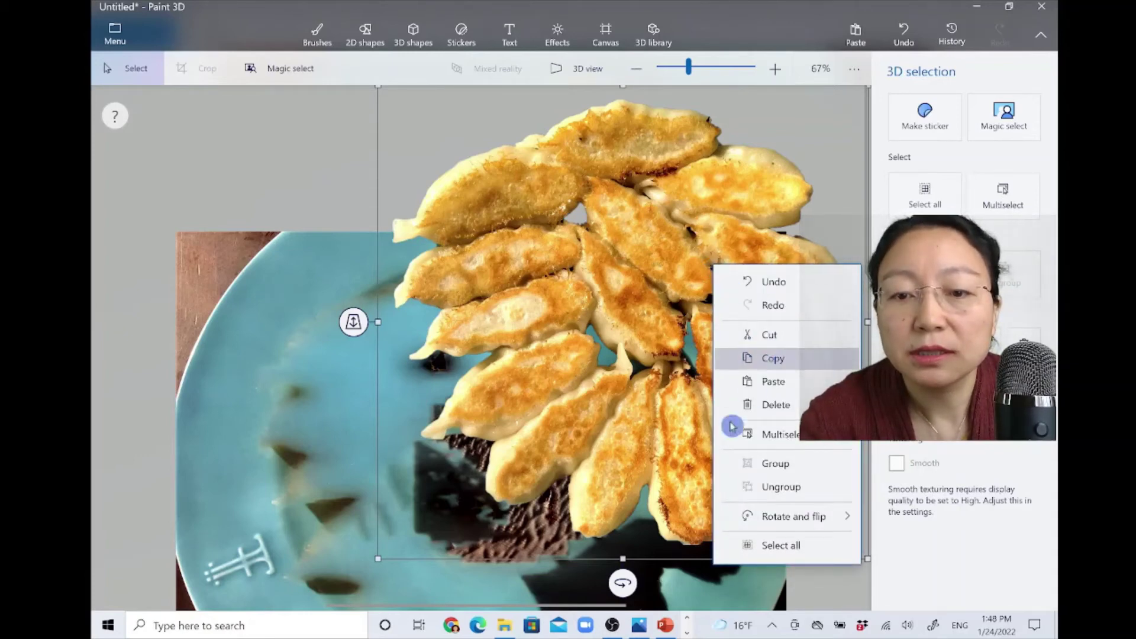
pyautogui.click(667, 626)
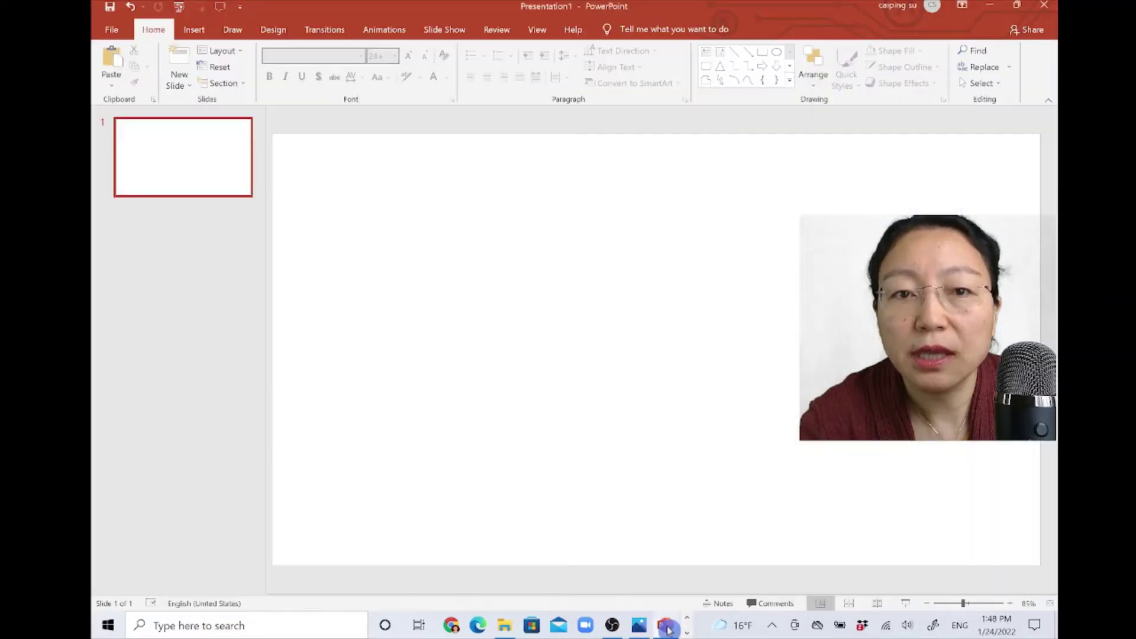
# - Paste the dumpling cutout onto slide 1 as a 7.5" × 7.77" picture
pyautogui.rightClick(680, 303)
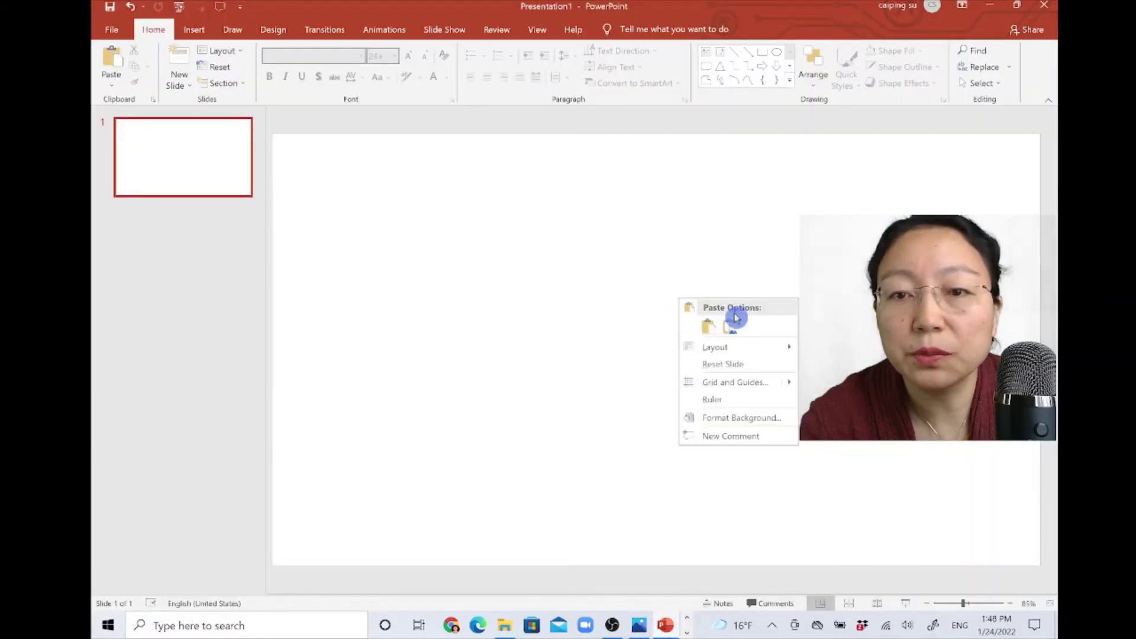
pyautogui.click(736, 333)
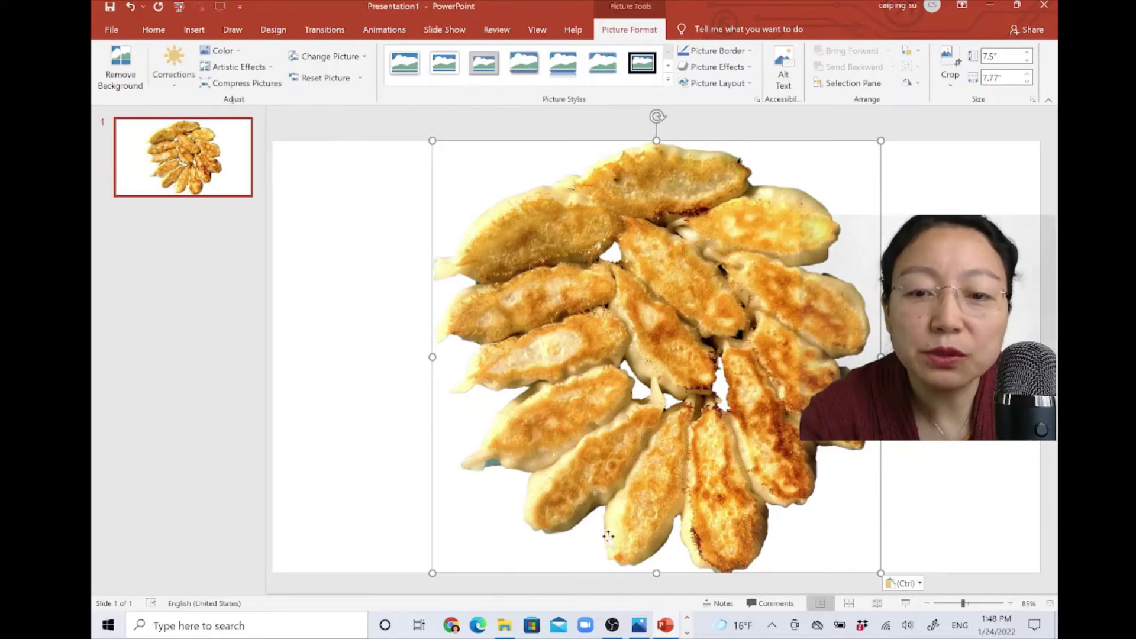
# - Copy the blurred-background photo blur bg.jpeg in Photos
pyautogui.click(640, 628)
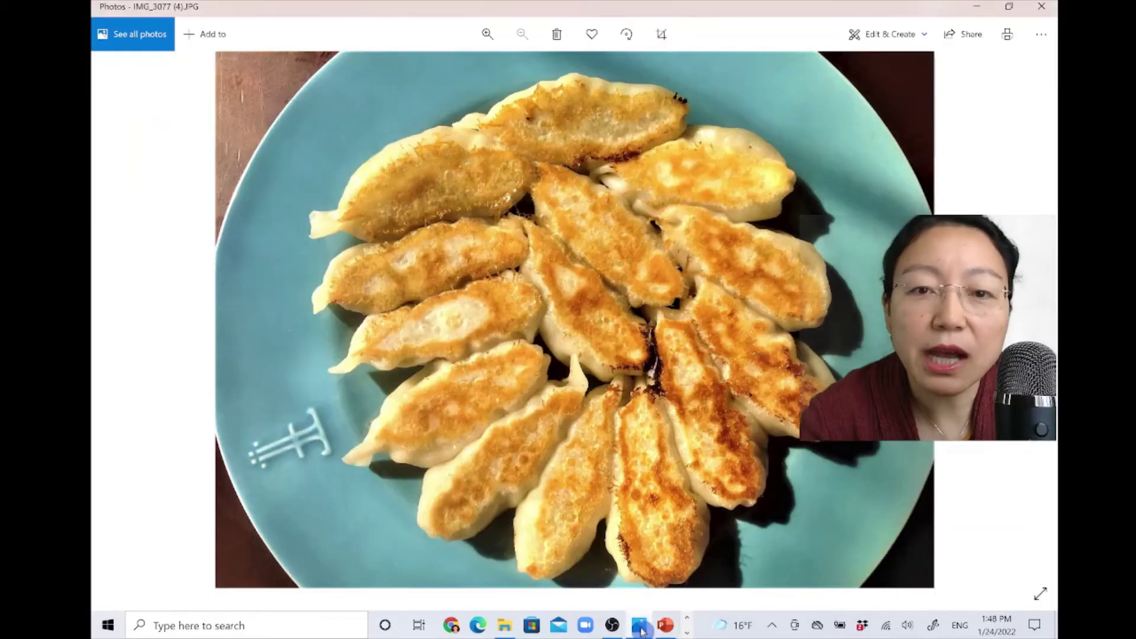
pyautogui.click(110, 314)
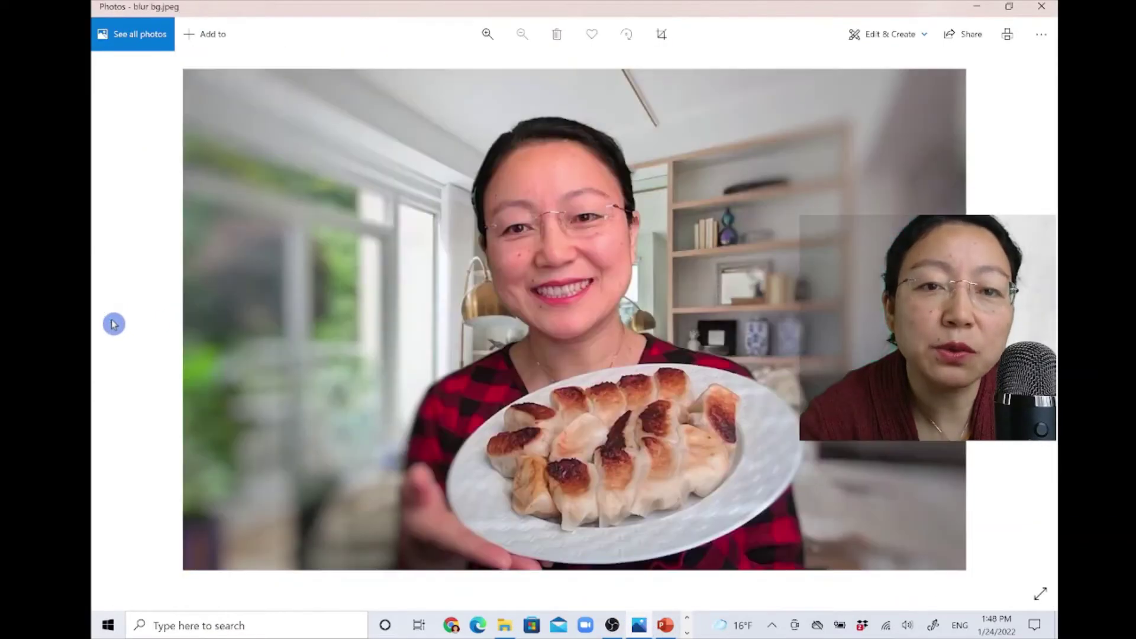
pyautogui.rightClick(727, 269)
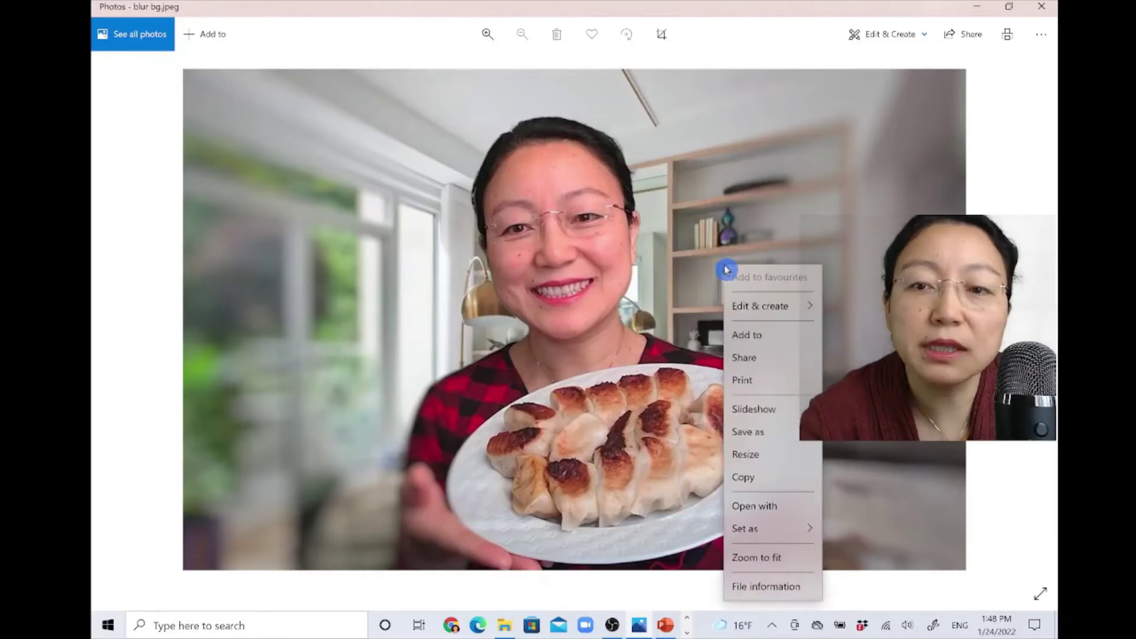
pyautogui.click(761, 484)
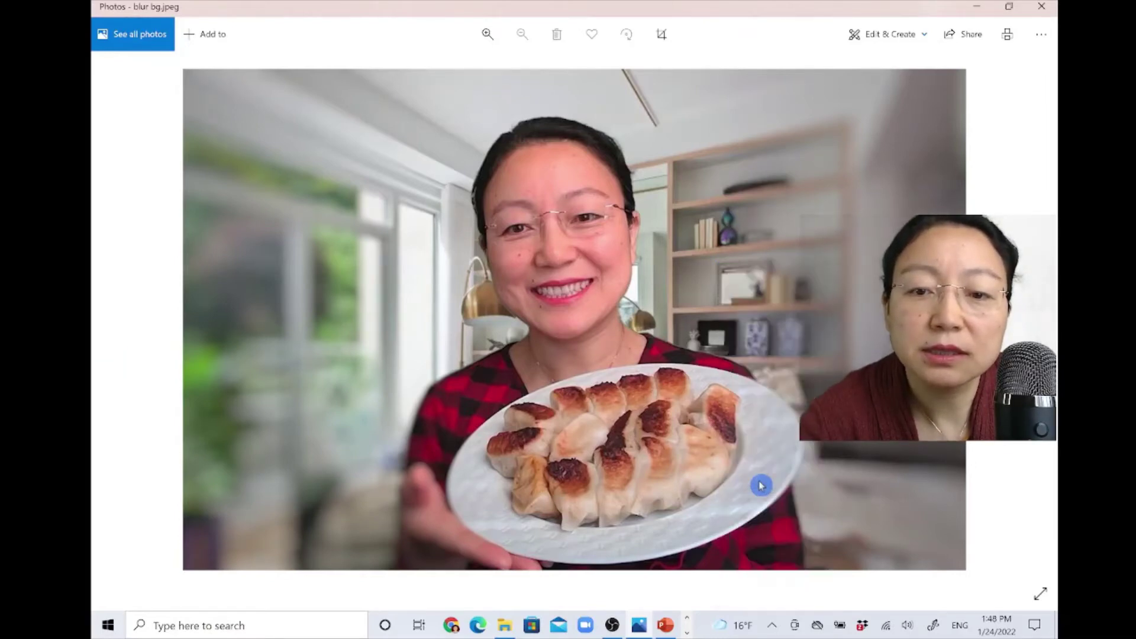
# - Return to Paint 3D and show its page of recovered and saved projects
pyautogui.click(687, 632)
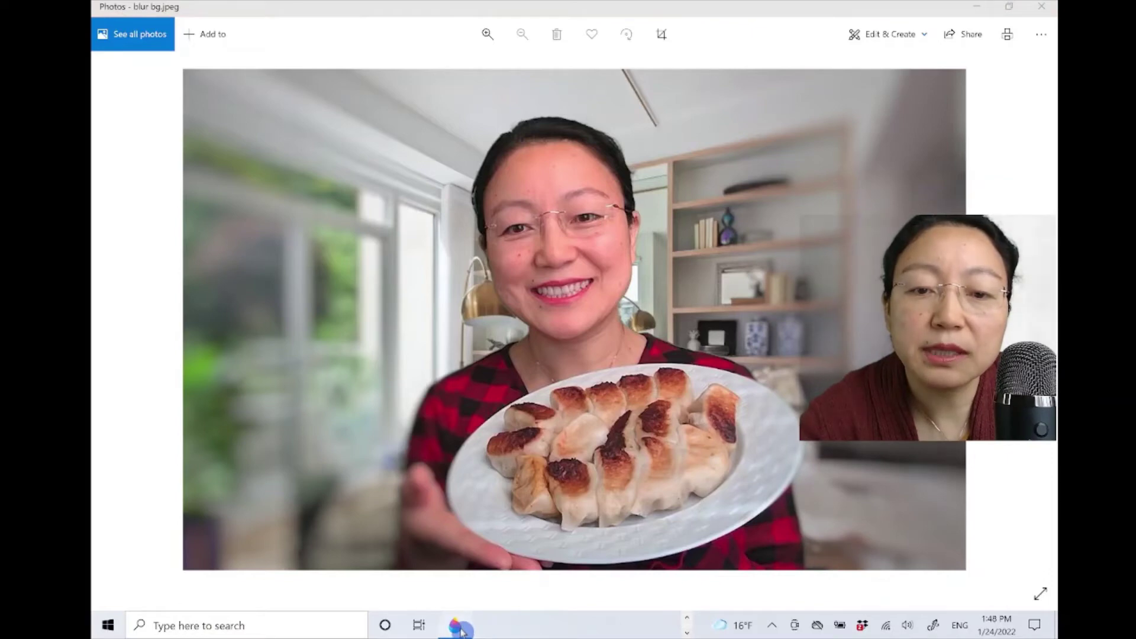
pyautogui.click(460, 627)
pyautogui.click(200, 162)
pyautogui.click(117, 39)
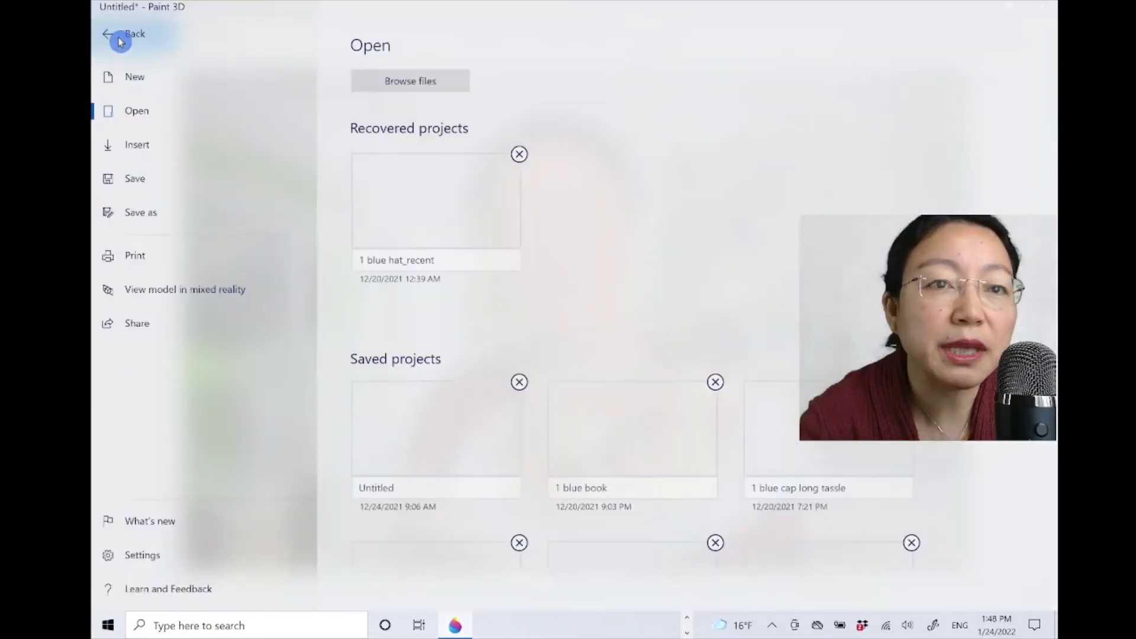
# - Discard the dumpling project for a new canvas and paste blur bg.jpeg at 1108 × 710 px
pyautogui.click(153, 90)
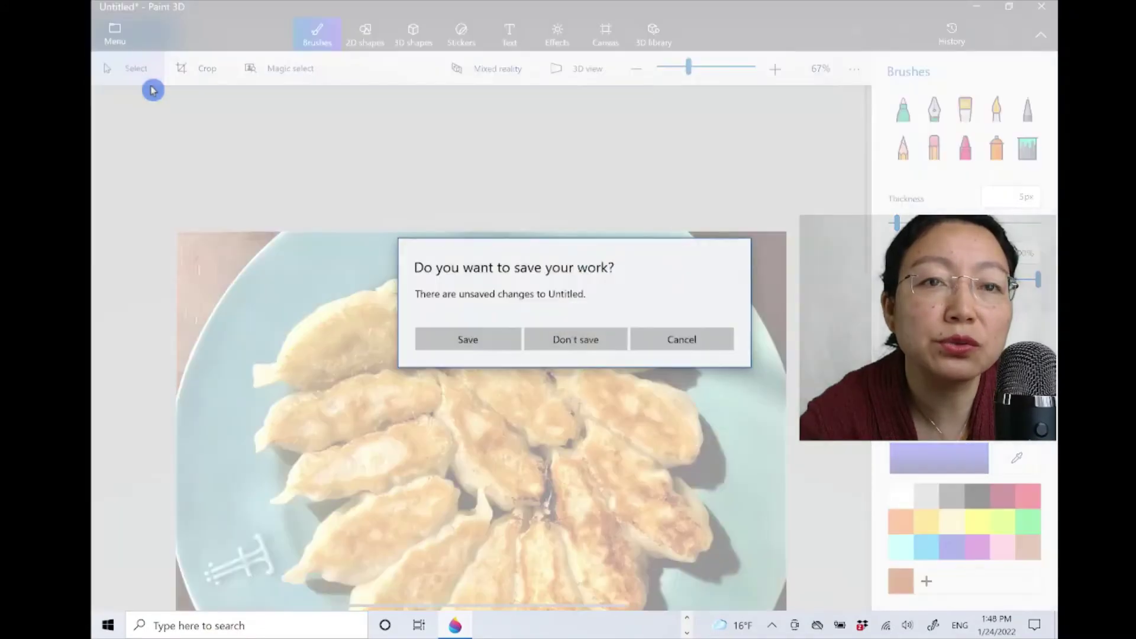
pyautogui.click(577, 349)
pyautogui.rightClick(514, 293)
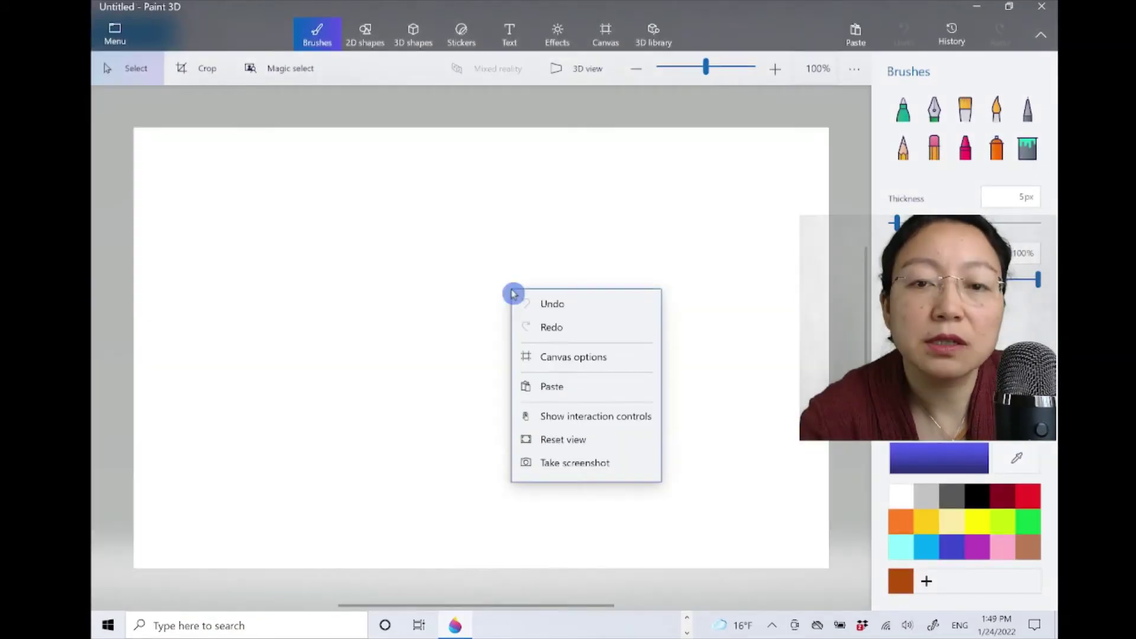
pyautogui.click(555, 393)
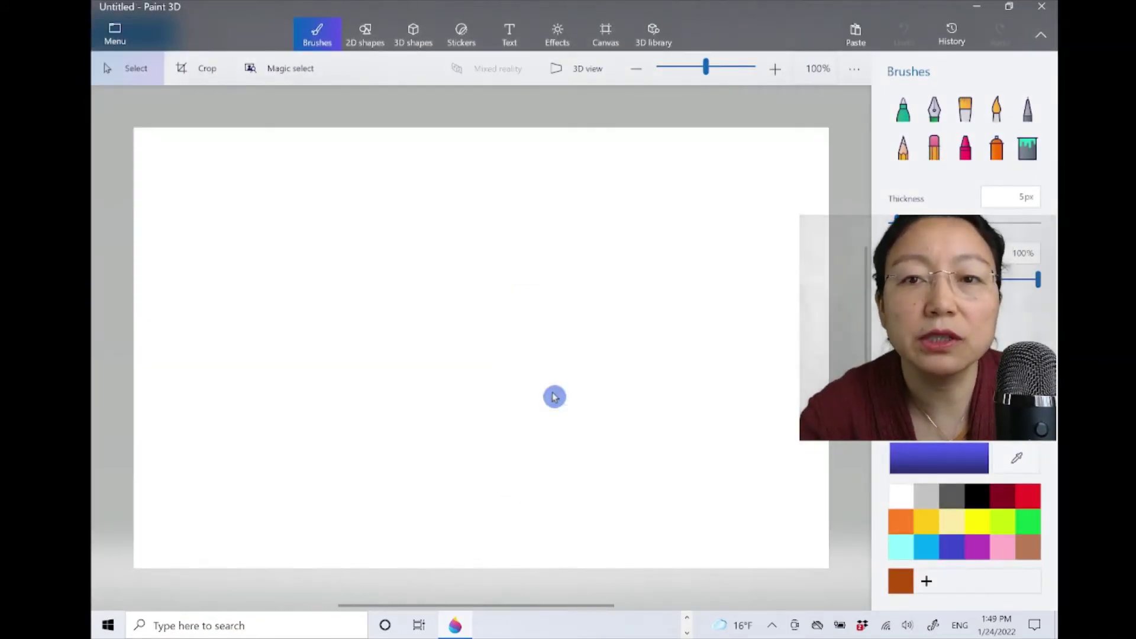
# - Magic select the whole photo, adding the room, window, shoulder, hair gap, shelf and right strip
pyautogui.click(297, 73)
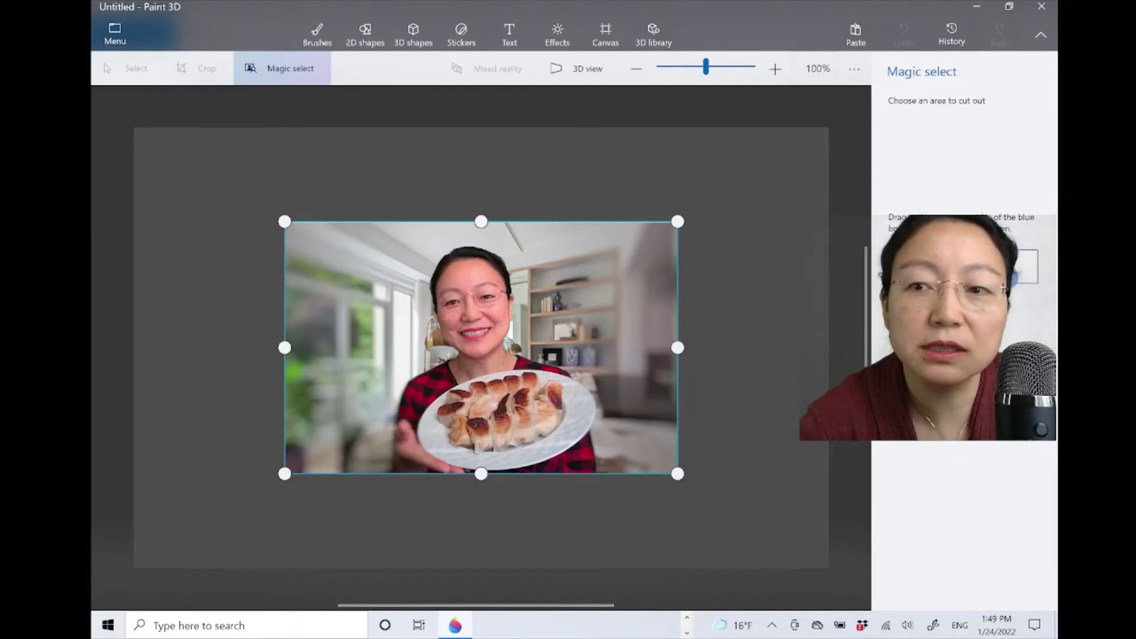
pyautogui.click(1013, 271)
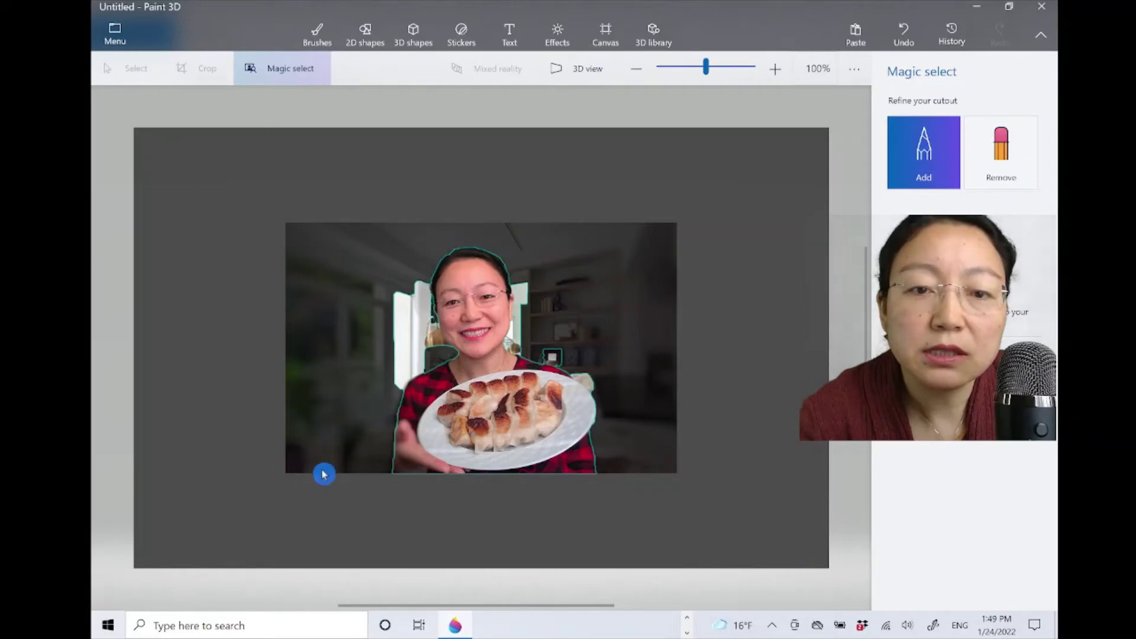
pyautogui.moveTo(324, 473)
pyautogui.mouseDown()
pyautogui.moveTo(325, 373)
pyautogui.moveTo(373, 277)
pyautogui.moveTo(403, 241)
pyautogui.moveTo(449, 232)
pyautogui.moveTo(530, 243)
pyautogui.moveTo(613, 299)
pyautogui.moveTo(639, 378)
pyautogui.moveTo(641, 474)
pyautogui.mouseUp()
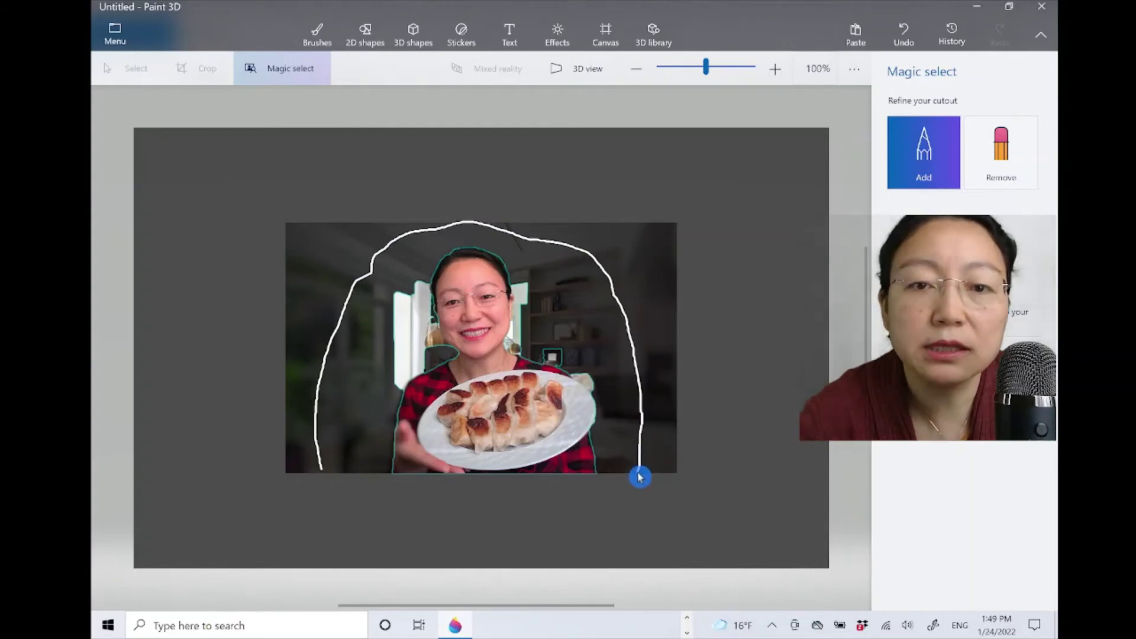
pyautogui.moveTo(640, 477); pyautogui.dragTo(640, 476)
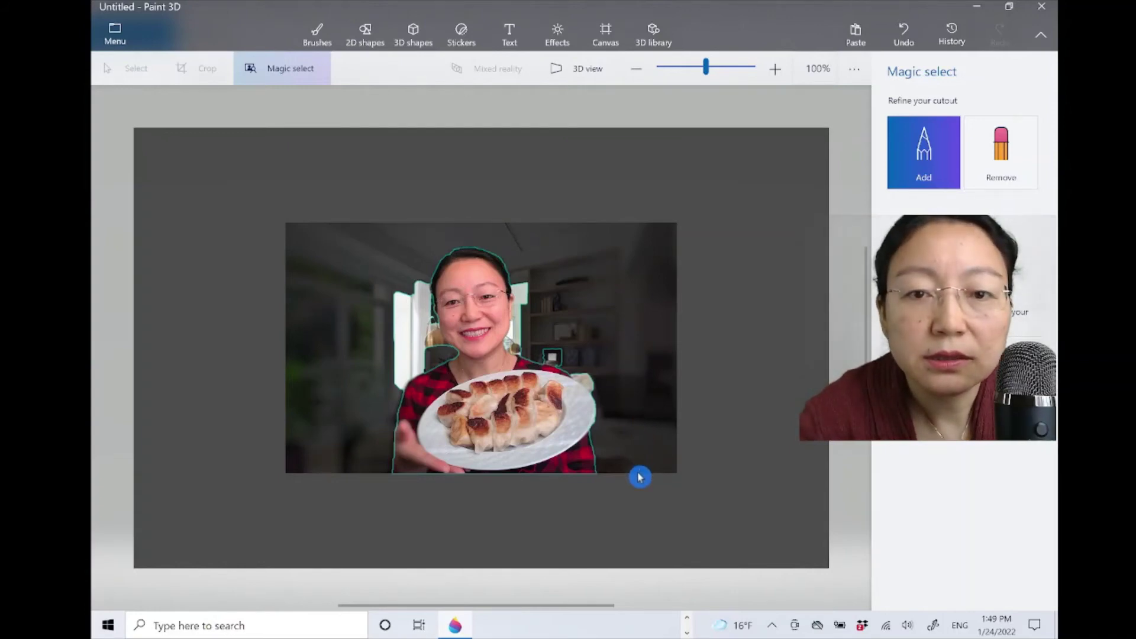
pyautogui.moveTo(318, 233)
pyautogui.mouseDown()
pyautogui.moveTo(304, 426)
pyautogui.moveTo(325, 418)
pyautogui.mouseUp()
pyautogui.click(375, 306)
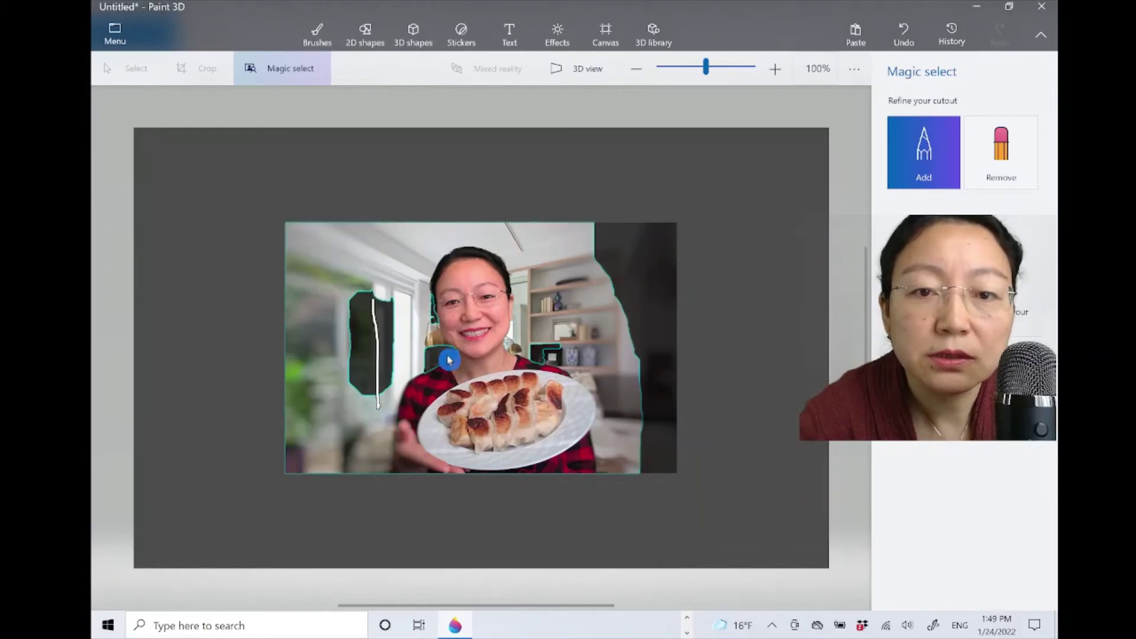
pyautogui.moveTo(431, 361); pyautogui.dragTo(452, 359)
pyautogui.moveTo(436, 307); pyautogui.dragTo(436, 322)
pyautogui.moveTo(540, 325); pyautogui.dragTo(573, 366)
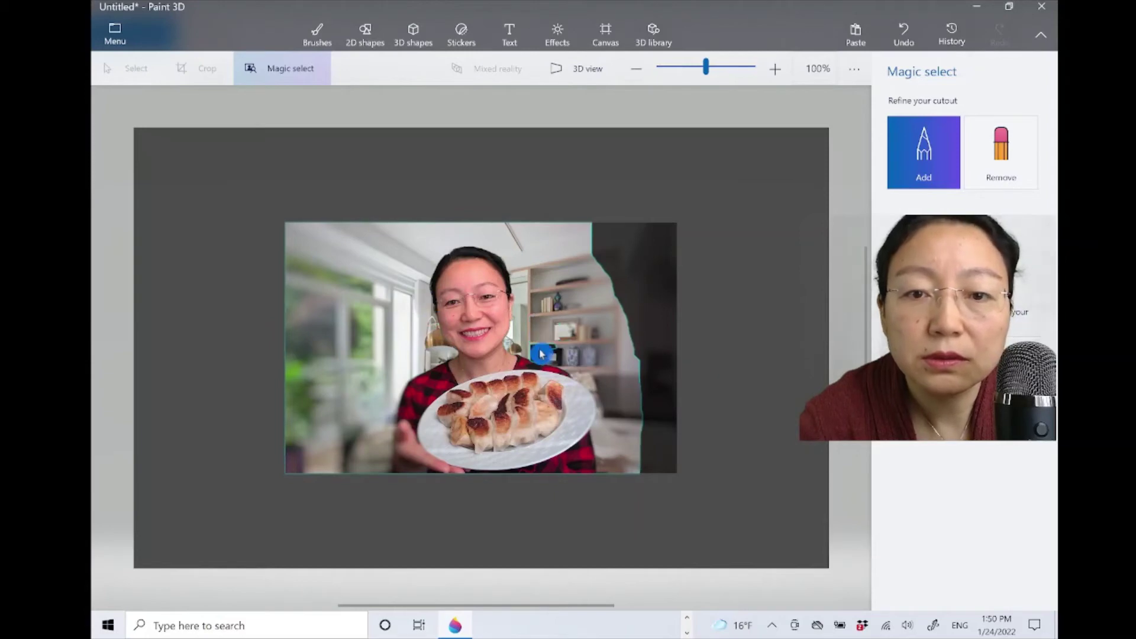
pyautogui.moveTo(645, 233); pyautogui.dragTo(667, 472)
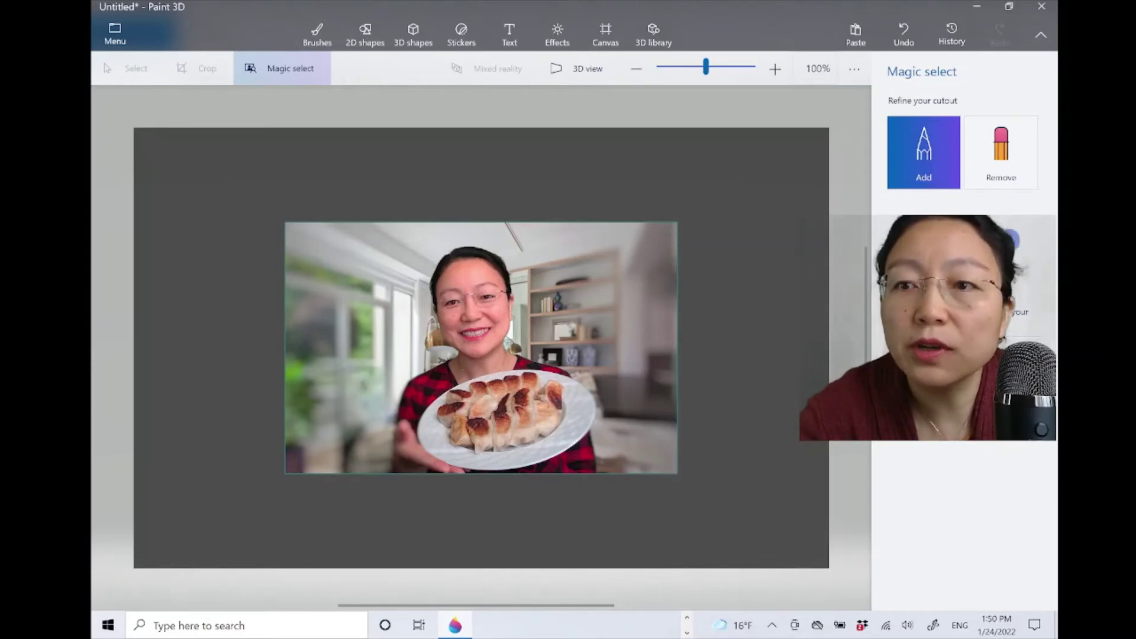
# - Exclude the dumpling plate from the cutout with Remove and finish the selection
pyautogui.click(1010, 164)
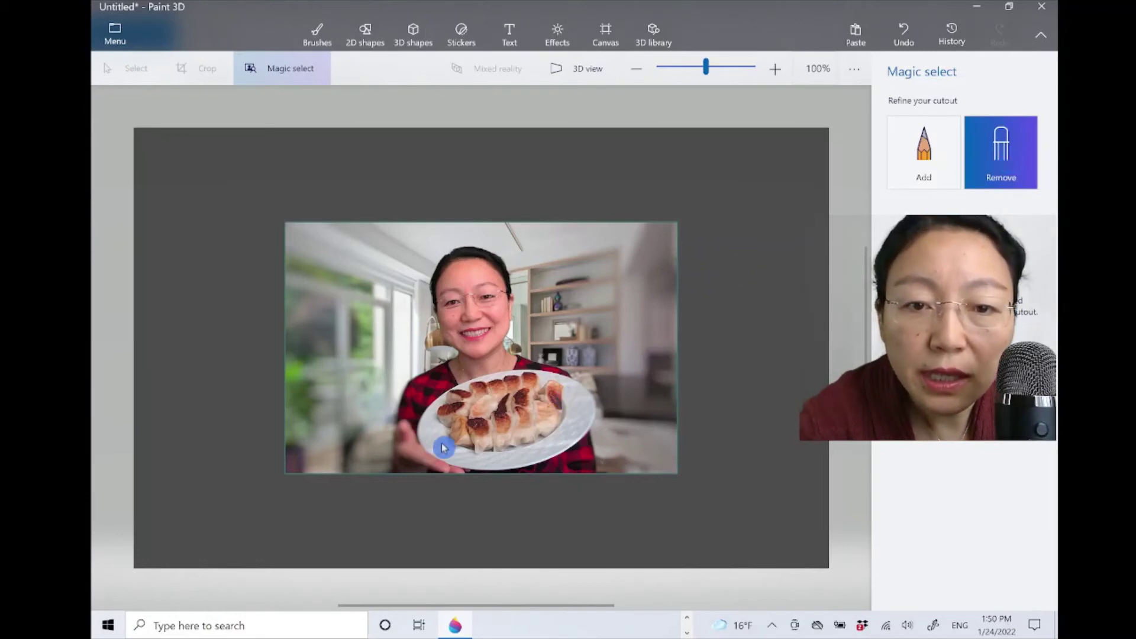
pyautogui.moveTo(435, 445)
pyautogui.mouseDown()
pyautogui.moveTo(439, 414)
pyautogui.moveTo(490, 384)
pyautogui.moveTo(555, 383)
pyautogui.moveTo(581, 400)
pyautogui.moveTo(584, 418)
pyautogui.moveTo(535, 459)
pyautogui.moveTo(466, 459)
pyautogui.moveTo(431, 438)
pyautogui.mouseUp()
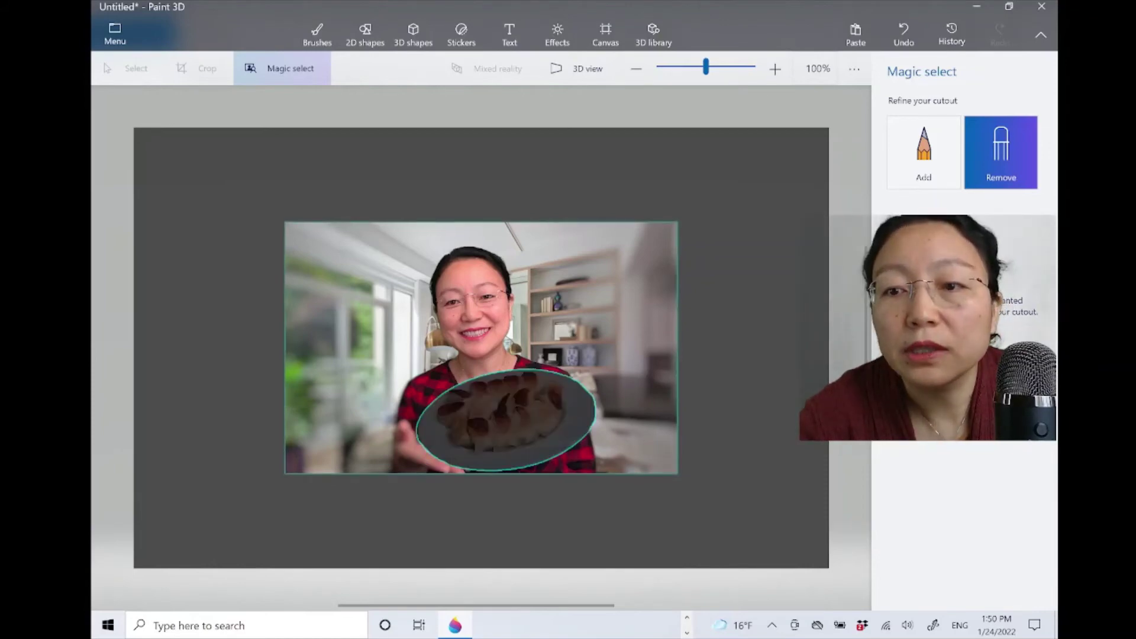
pyautogui.press('Escape')
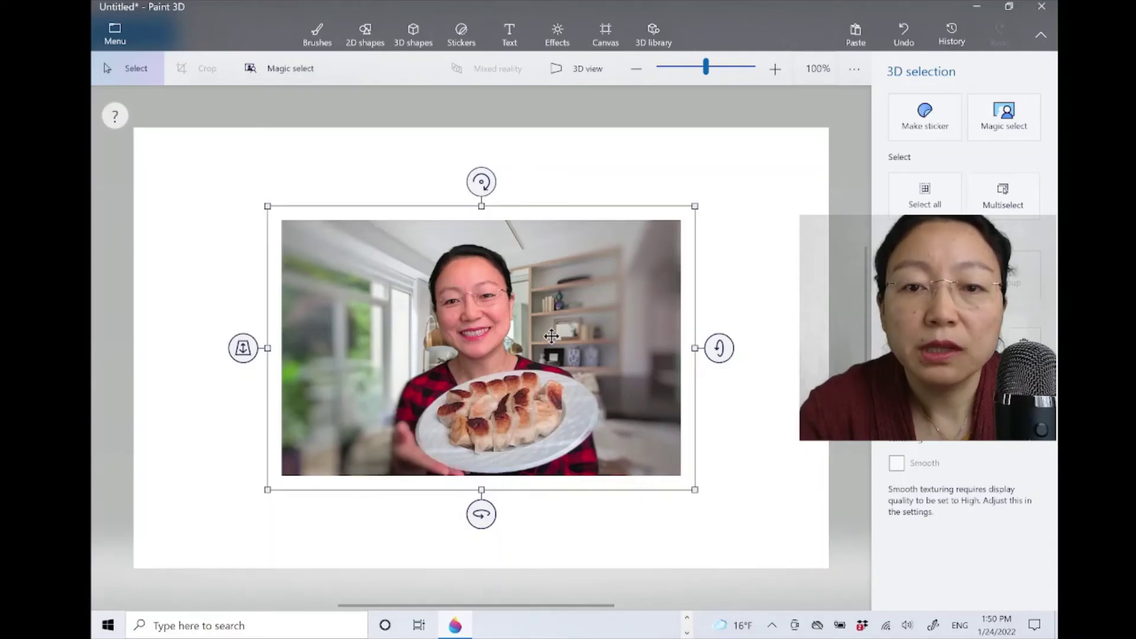
pyautogui.moveTo(551, 337); pyautogui.dragTo(698, 295)
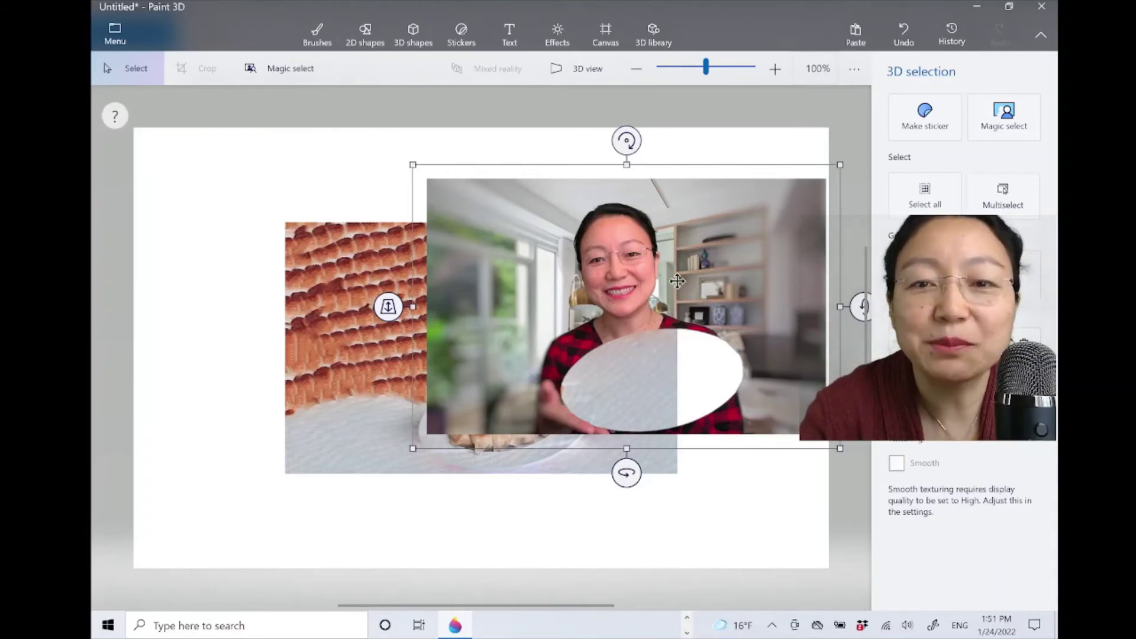
pyautogui.rightClick(678, 282)
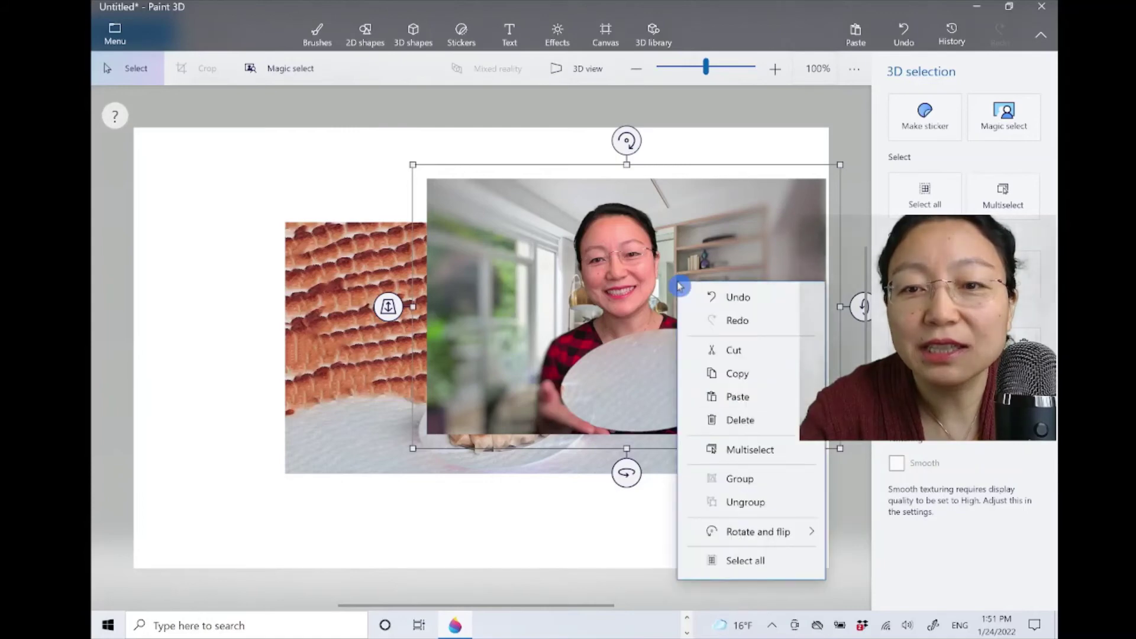
pyautogui.click(746, 384)
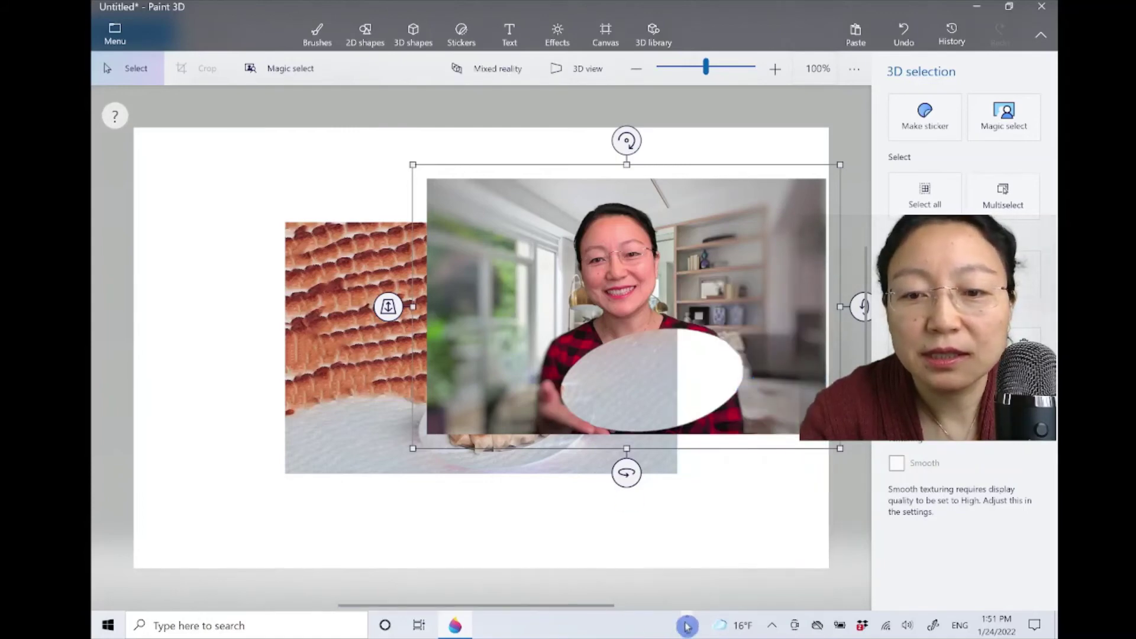
# - Paste the woman's blurred-background photo onto the PowerPoint slide as a picture
pyautogui.click(667, 626)
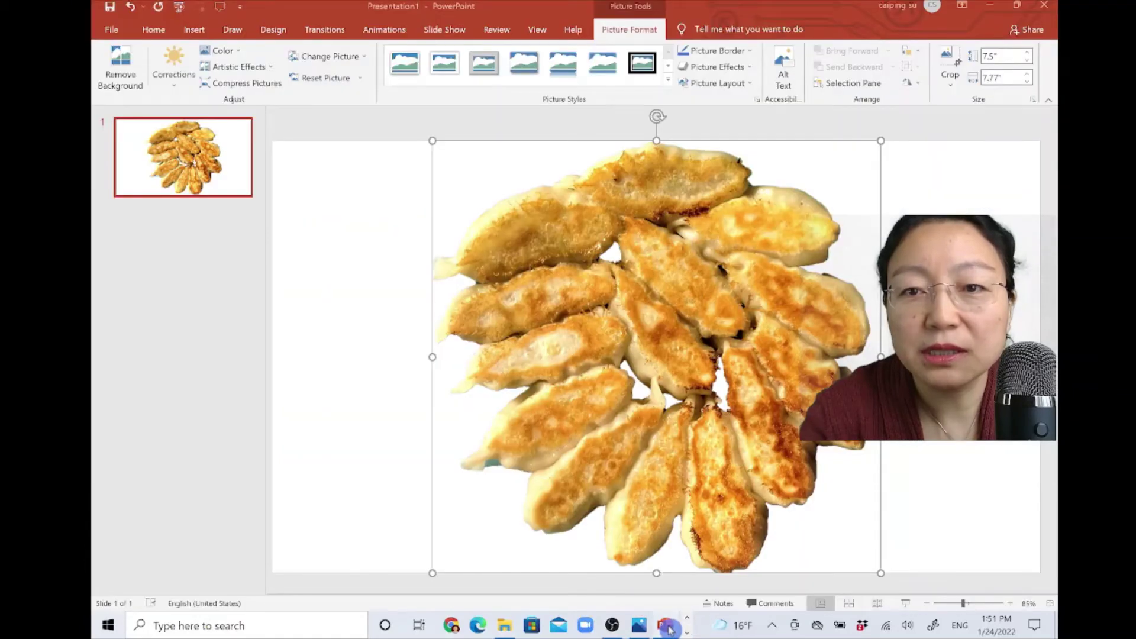
pyautogui.click(392, 341)
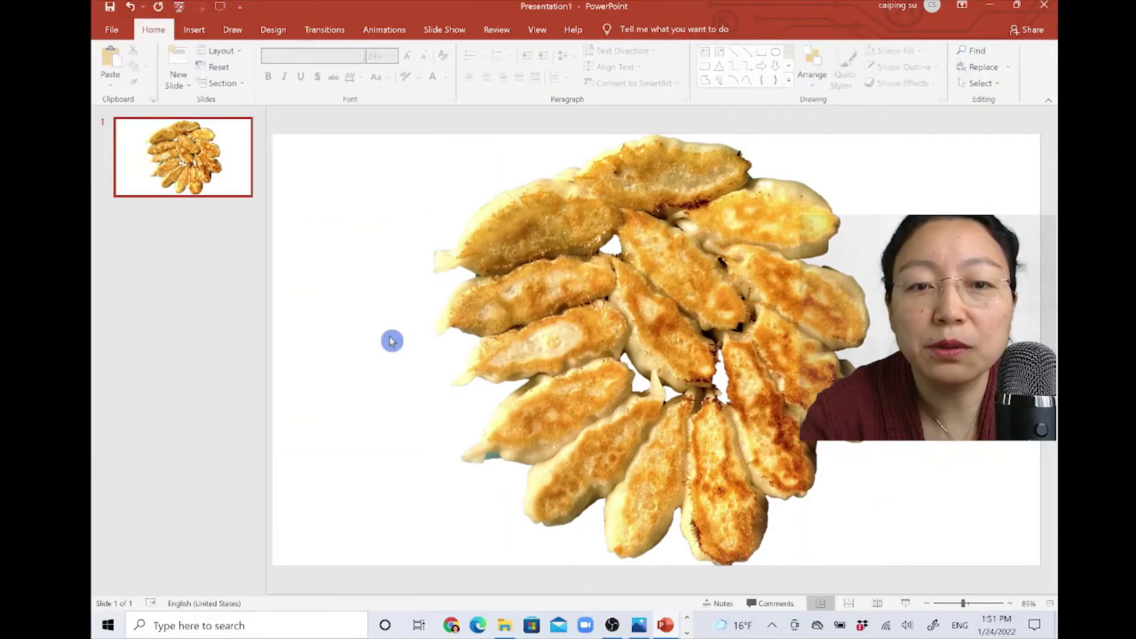
pyautogui.rightClick(392, 340)
pyautogui.click(445, 372)
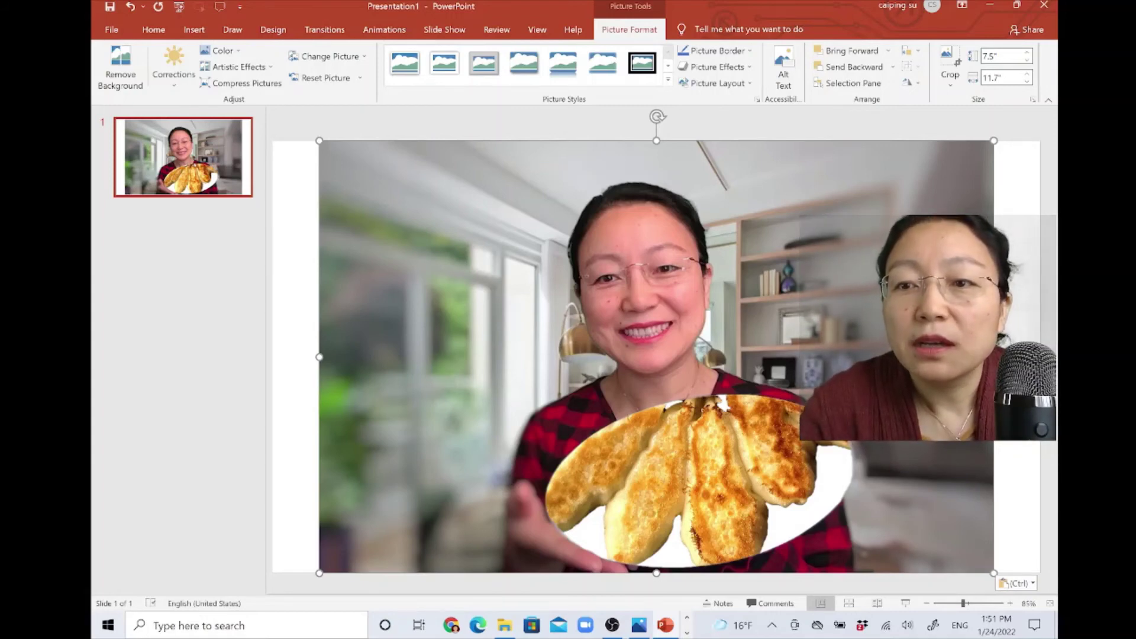
pyautogui.moveTo(816, 339); pyautogui.dragTo(604, 331)
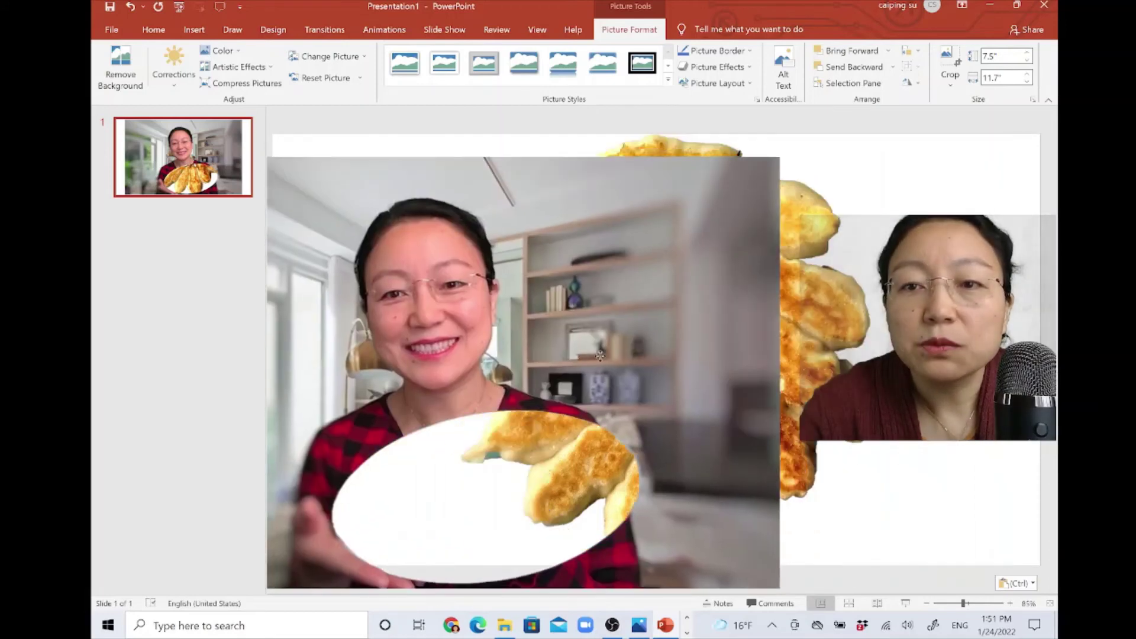
# - Bring the dumplings in front of the photo and centre the photo behind them
pyautogui.click(821, 327)
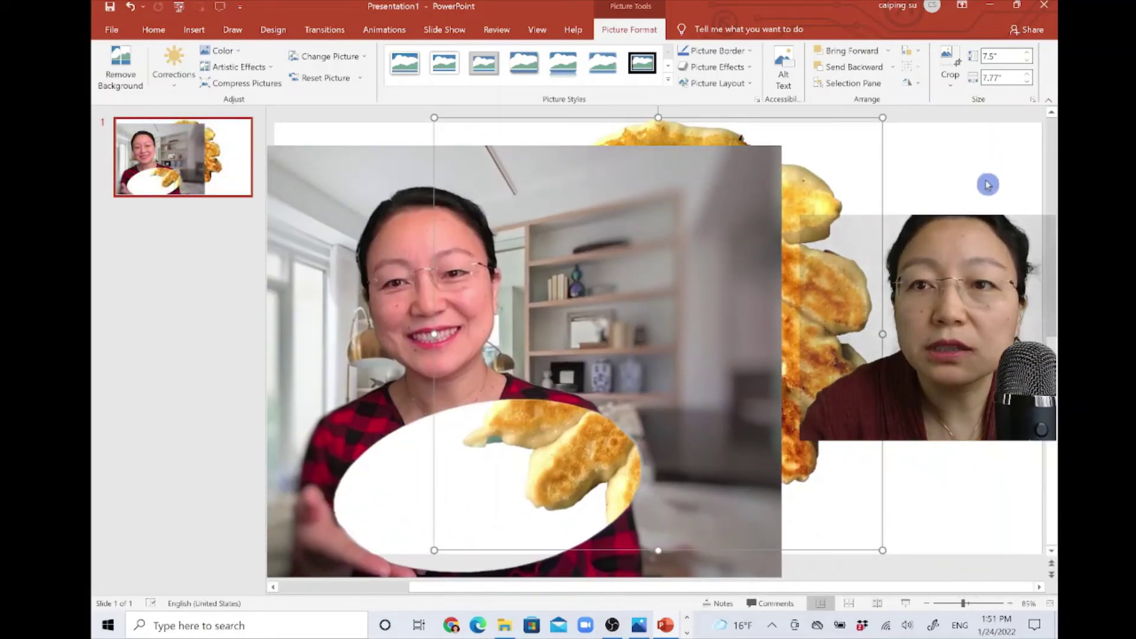
pyautogui.click(865, 55)
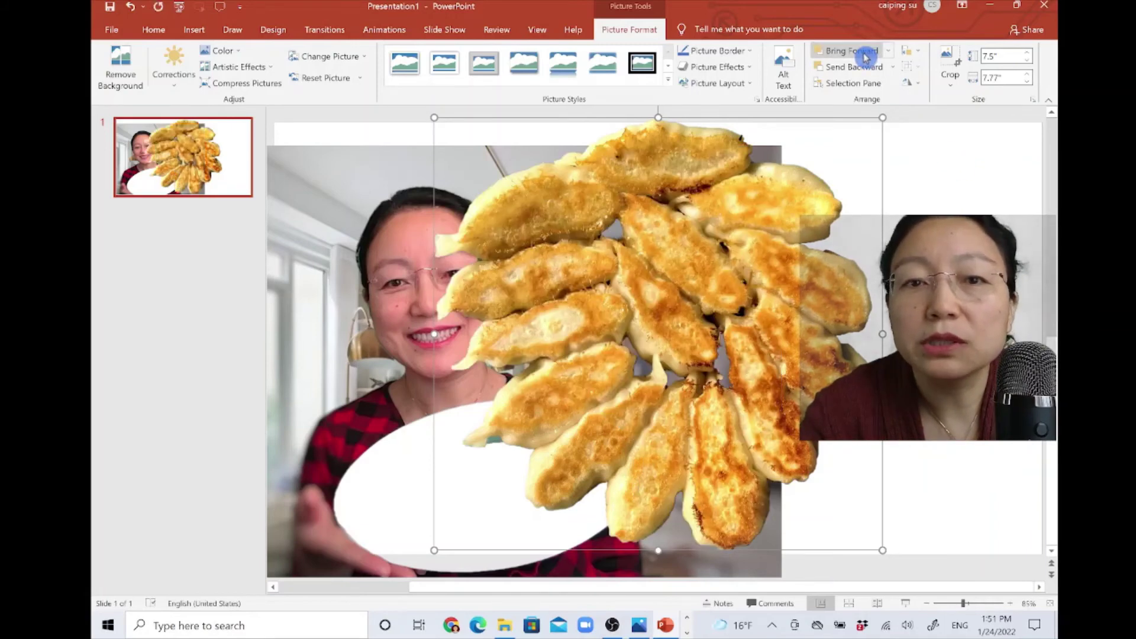
pyautogui.click(352, 264)
pyautogui.moveTo(353, 264); pyautogui.dragTo(572, 240)
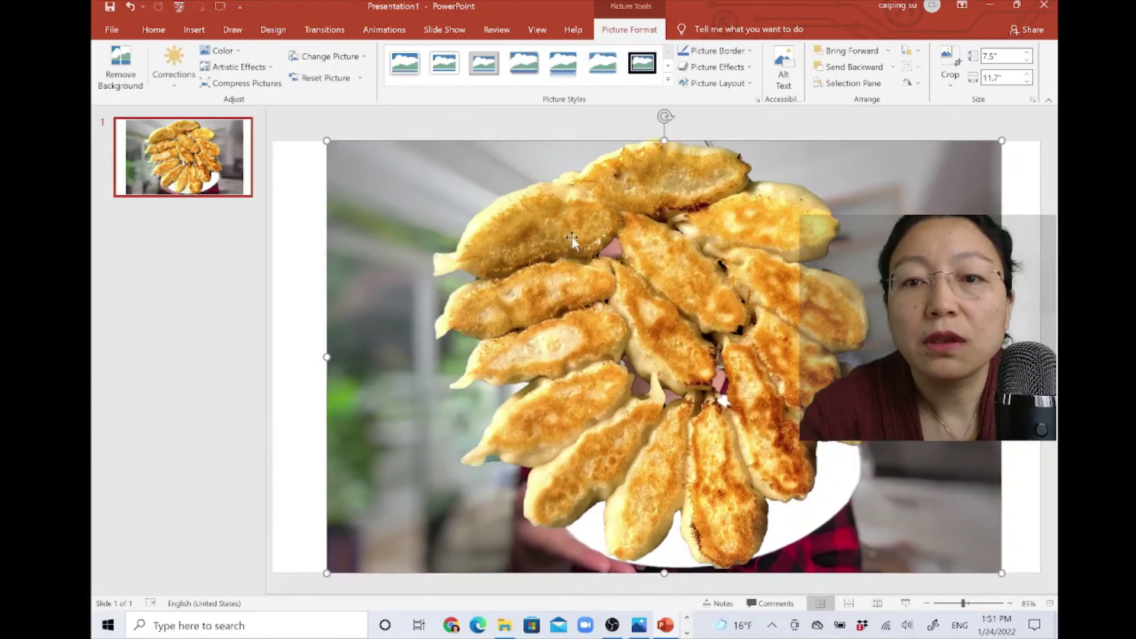
# - Resize, rotate clockwise and widen the dumplings to about 3.27" by 2.83" across the plate
pyautogui.click(613, 344)
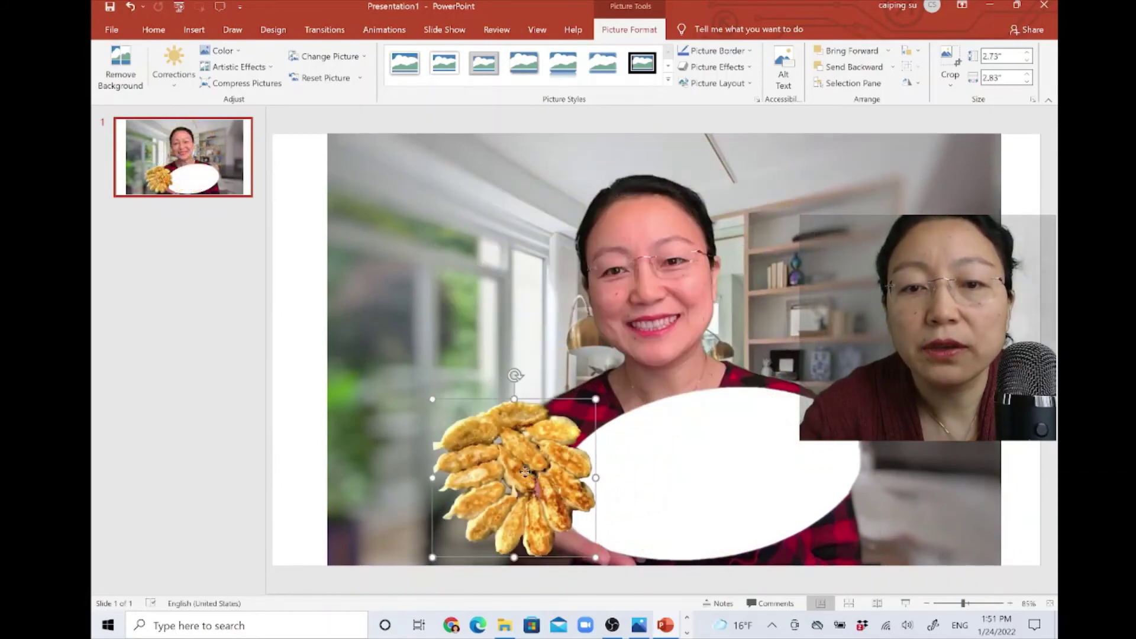
pyautogui.moveTo(525, 471); pyautogui.dragTo(713, 471)
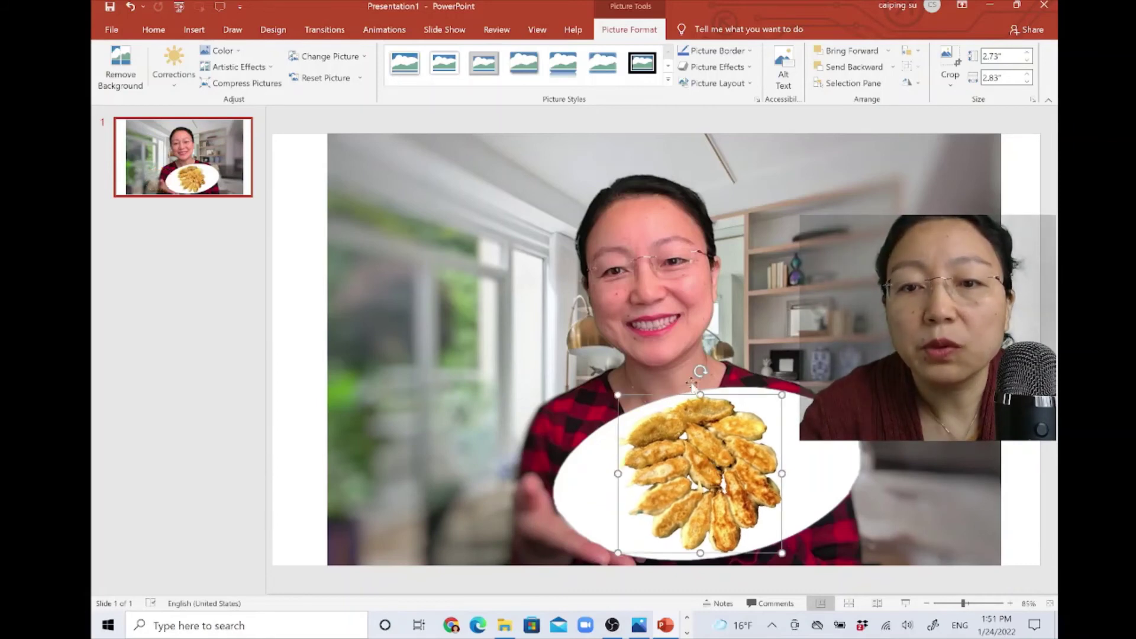
pyautogui.moveTo(701, 369); pyautogui.dragTo(810, 386)
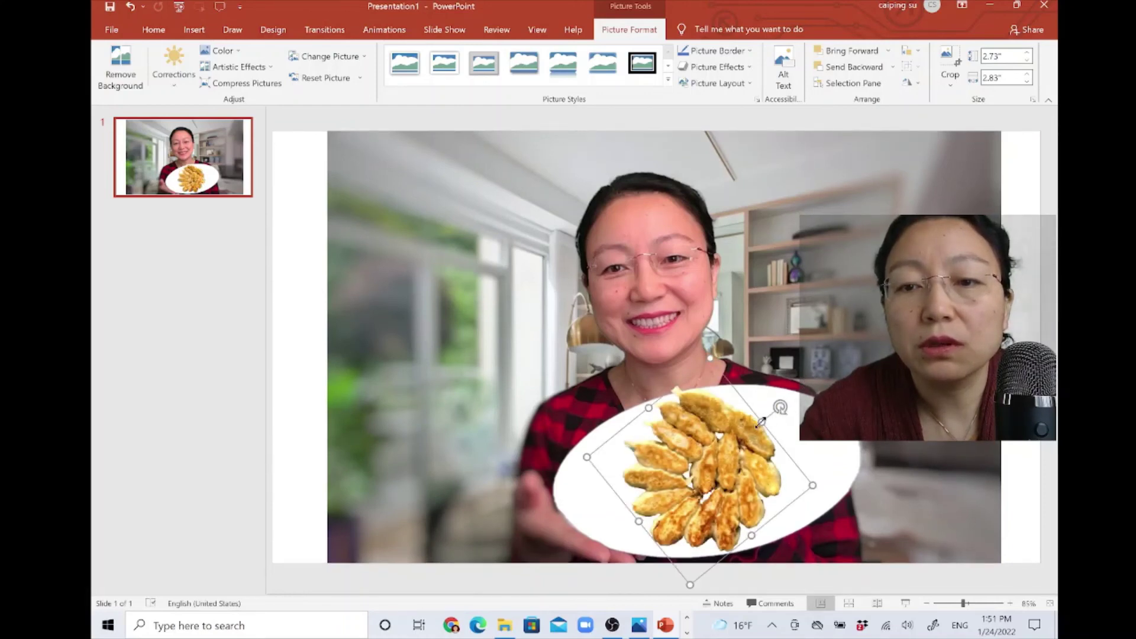
pyautogui.moveTo(761, 422); pyautogui.dragTo(794, 416)
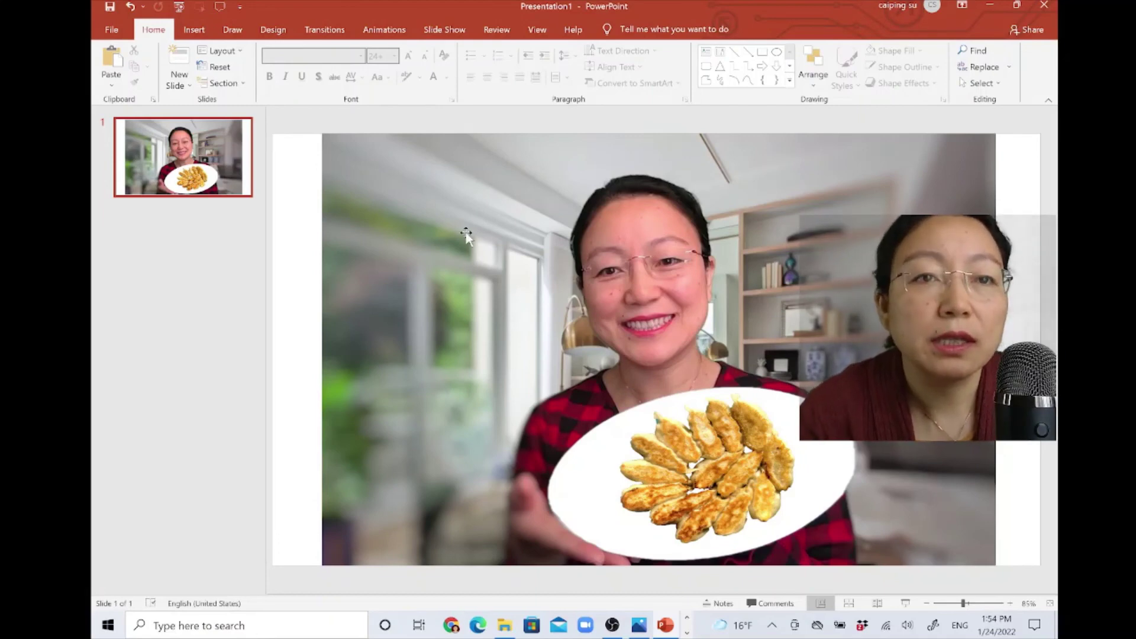
# - Start Save As to This PC and browse to the Desktop's Photo Editing folder
pyautogui.click(112, 30)
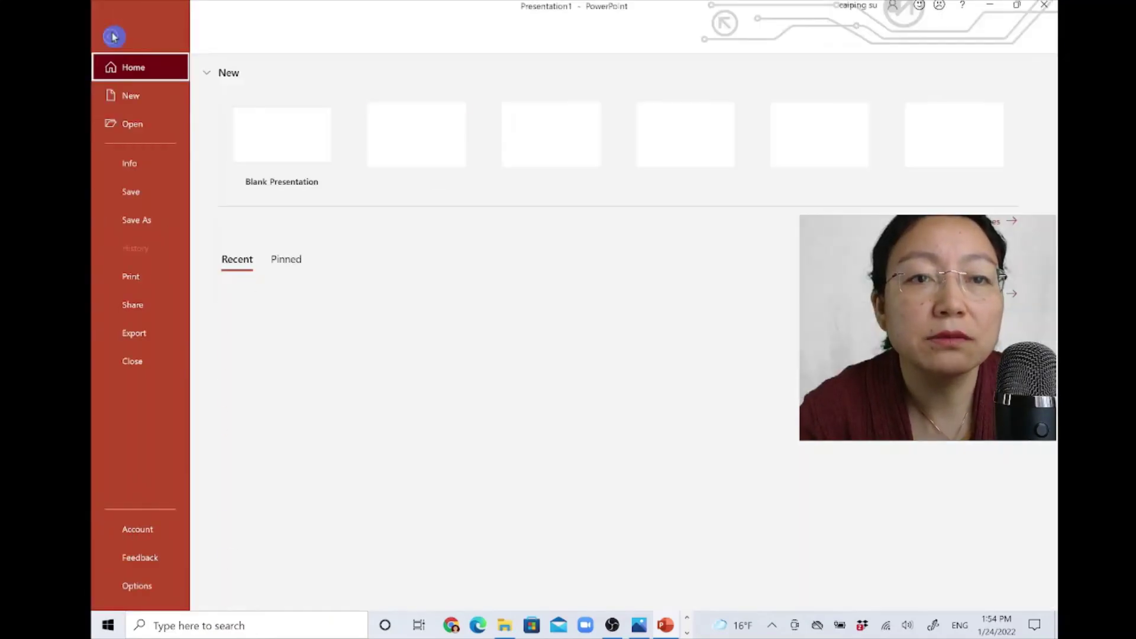
pyautogui.click(145, 224)
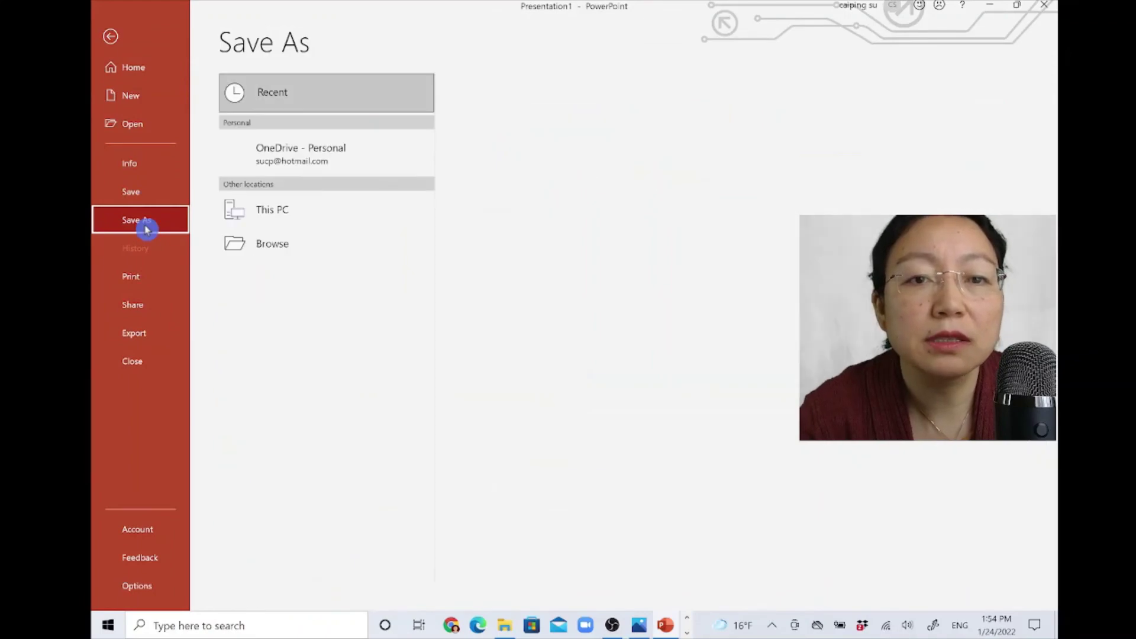
pyautogui.doubleClick(304, 215)
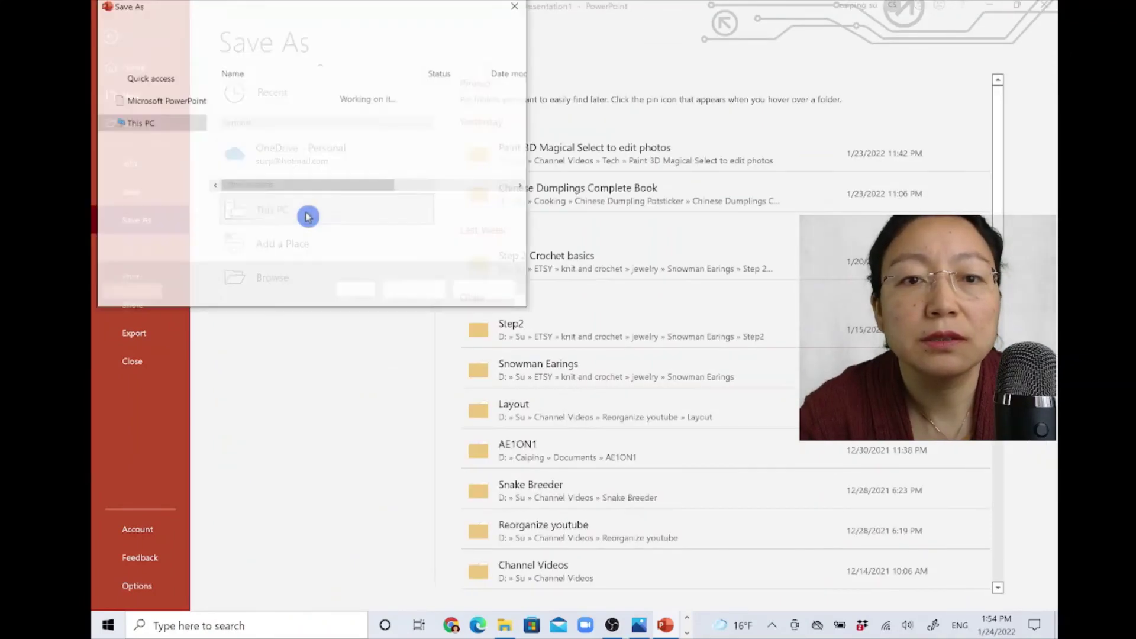
pyautogui.click(147, 111)
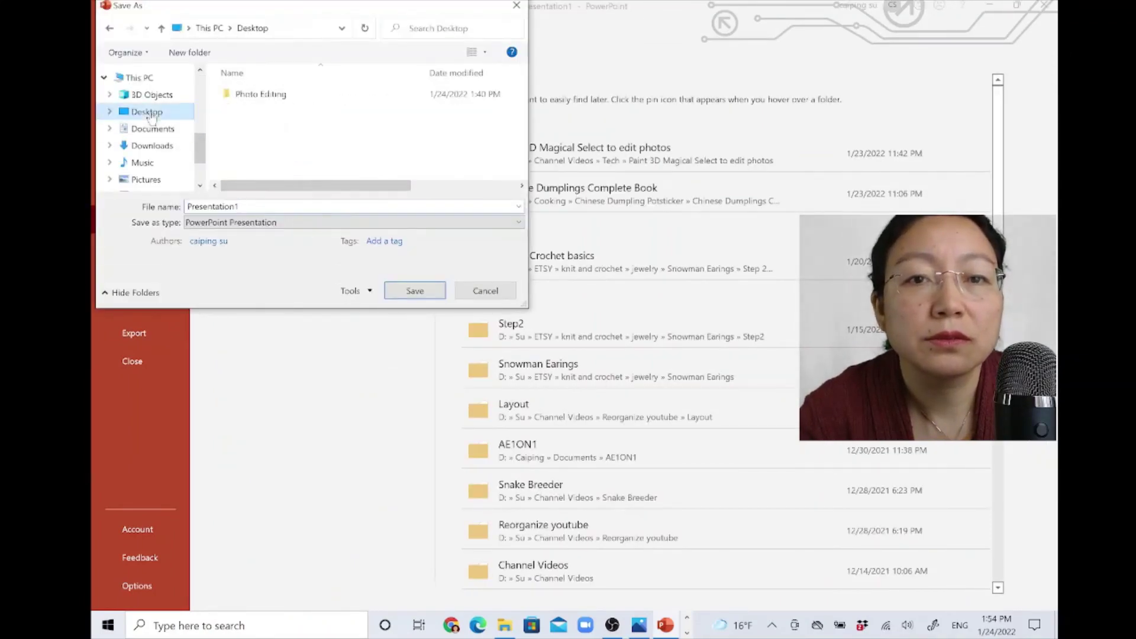
pyautogui.doubleClick(283, 95)
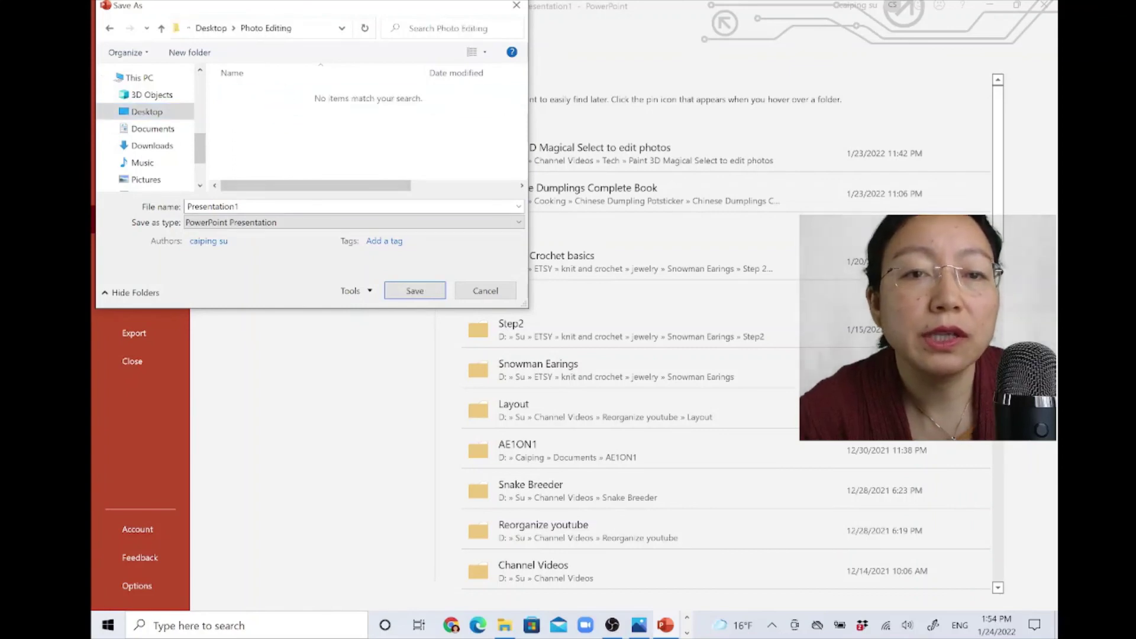
# - Save the current slide only as a JPEG named 'Photo Editing'
pyautogui.click(212, 207)
pyautogui.write('Photo Editing')
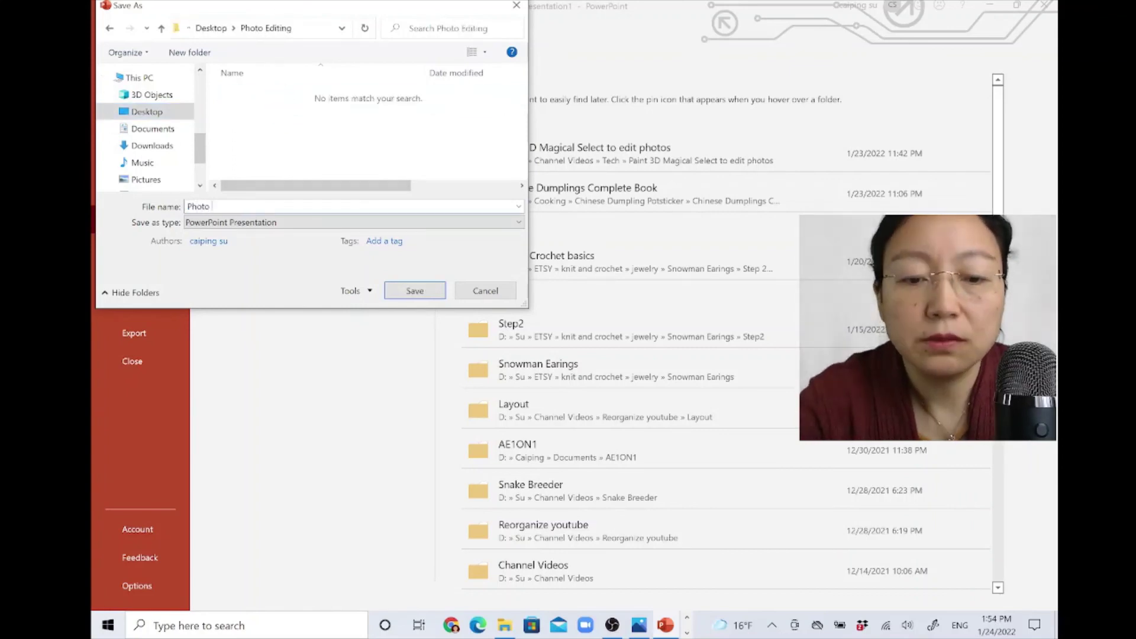
pyautogui.click(522, 229)
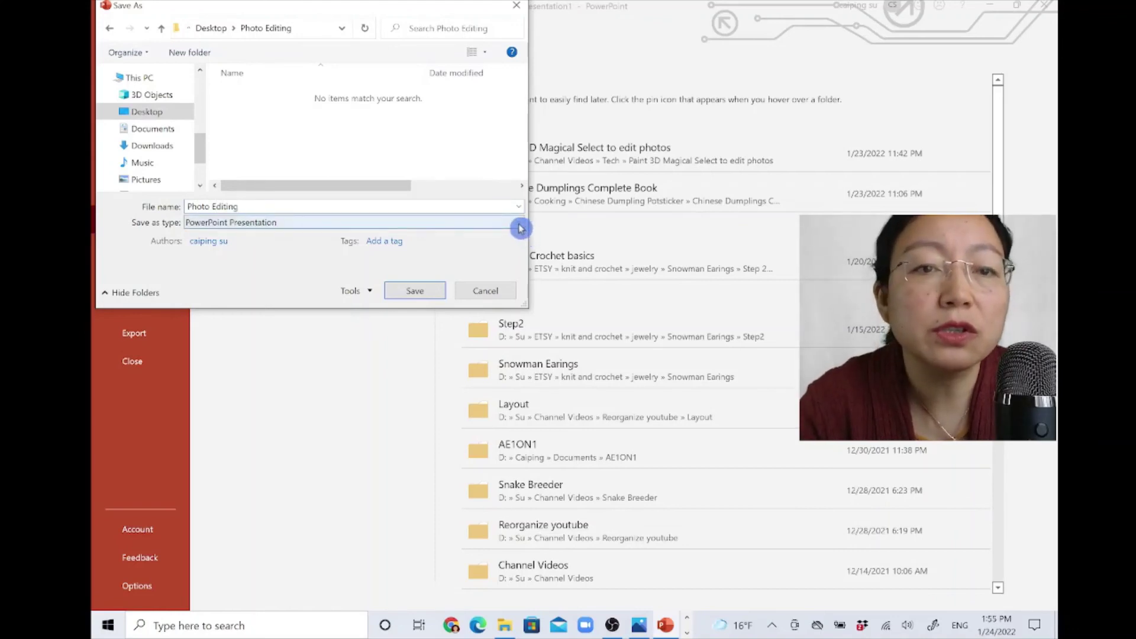
pyautogui.click(520, 229)
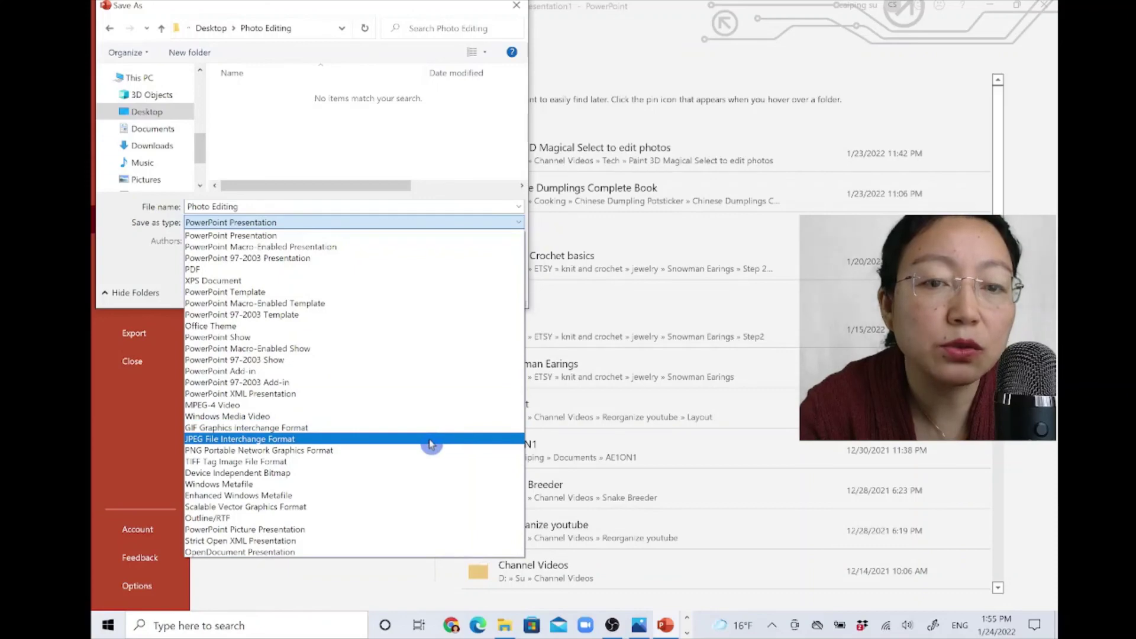
pyautogui.click(418, 440)
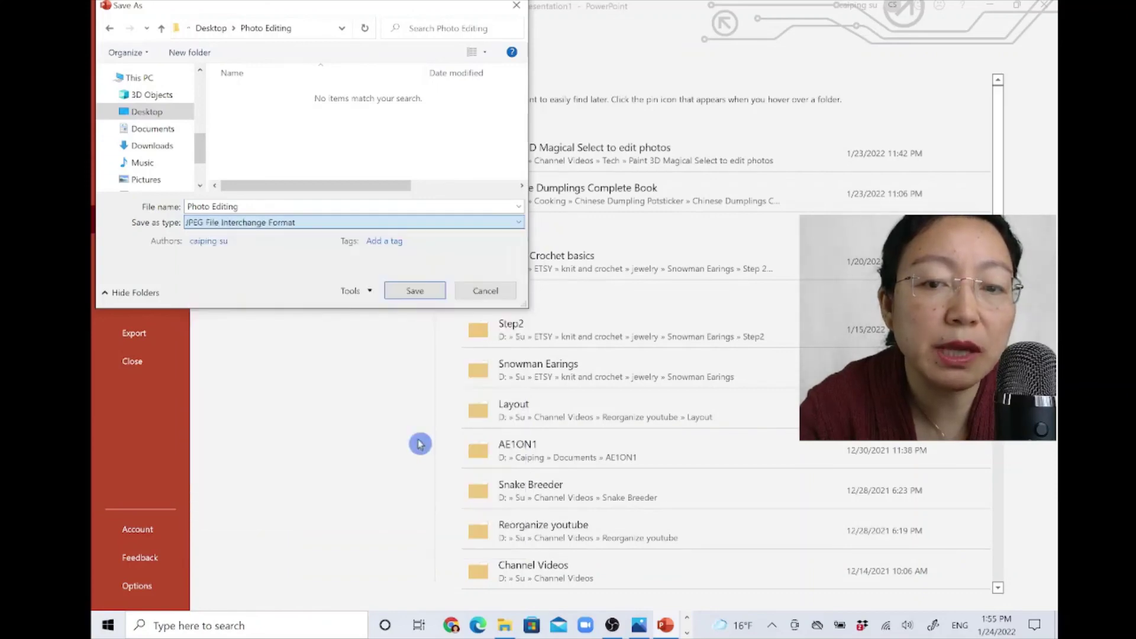
pyautogui.click(418, 291)
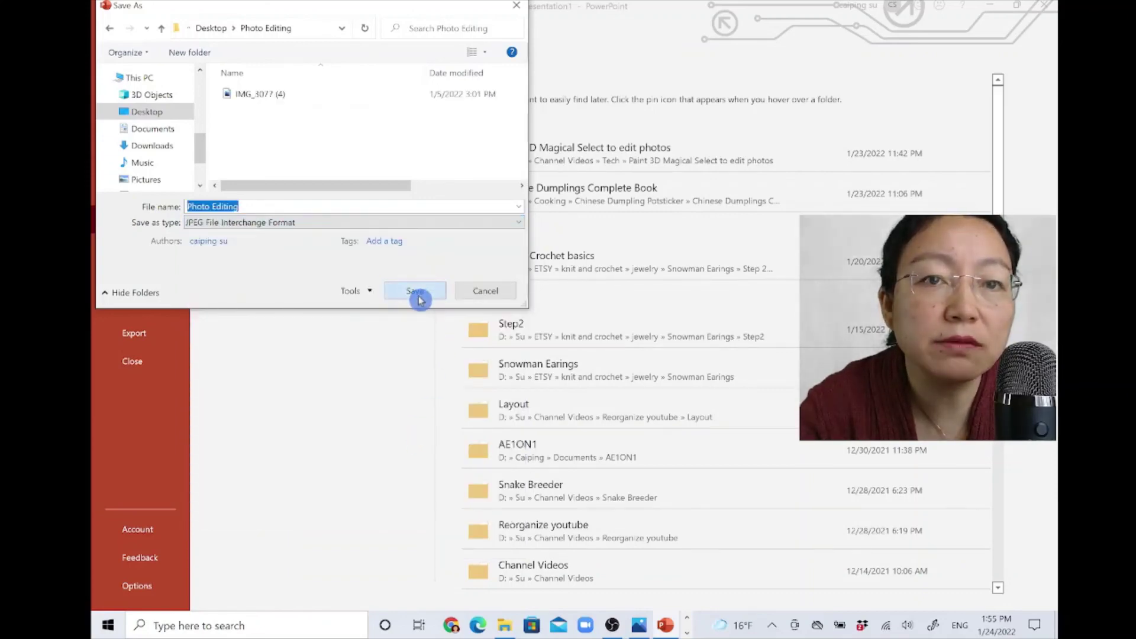
pyautogui.click(579, 355)
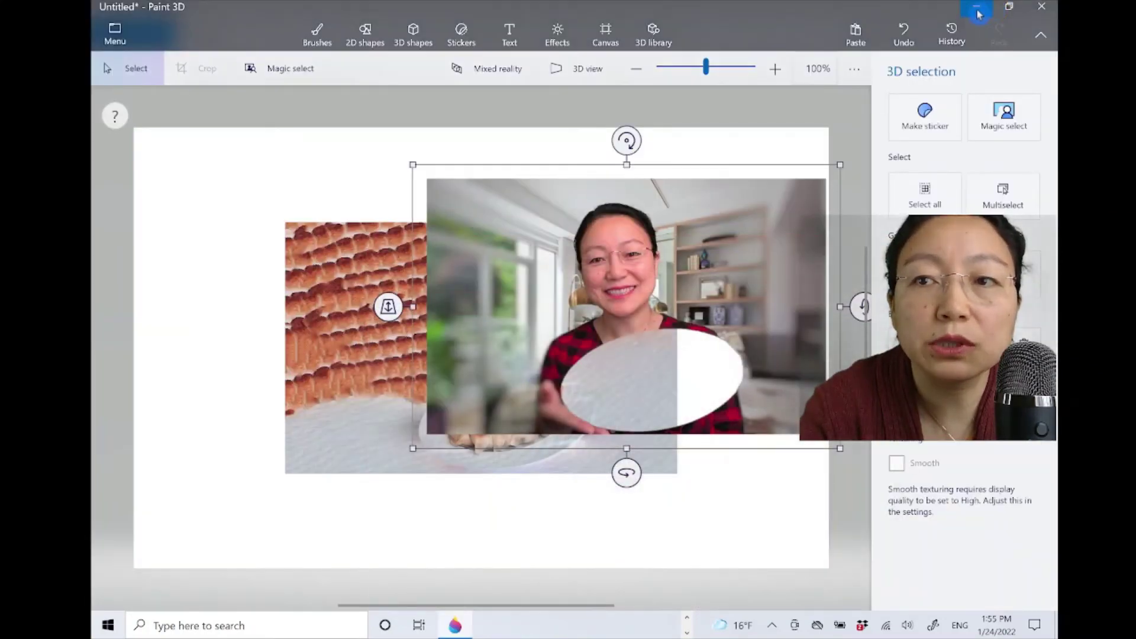
# - Minimize Paint 3D and open the Photo Editing JPEG from the desktop's Photo Editing folder
pyautogui.click(980, 13)
pyautogui.doubleClick(500, 319)
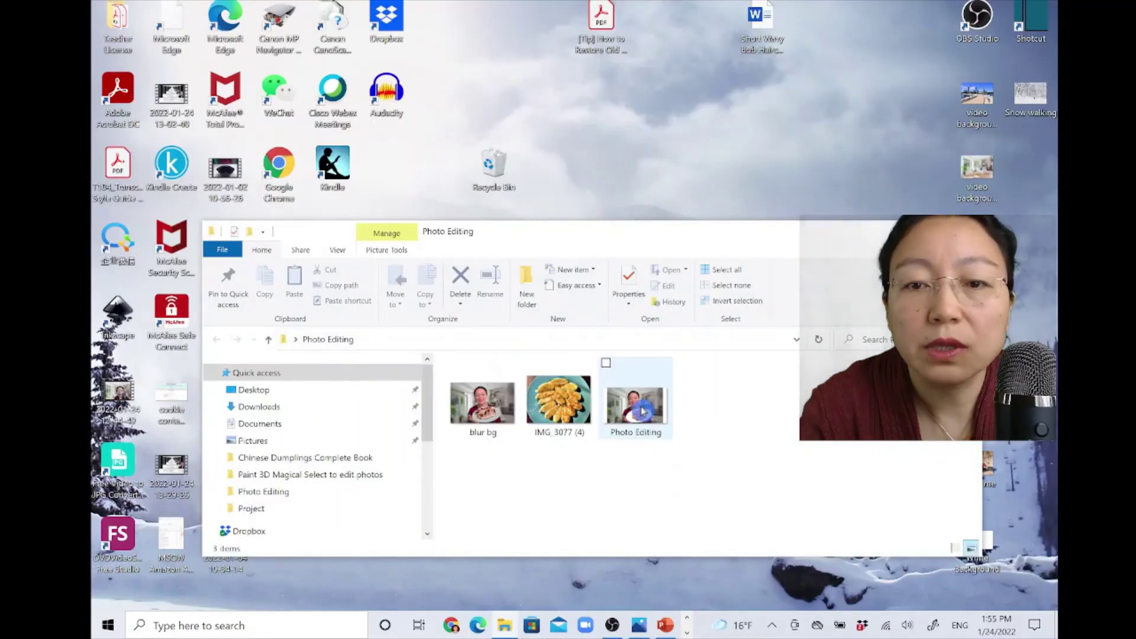
pyautogui.doubleClick(642, 411)
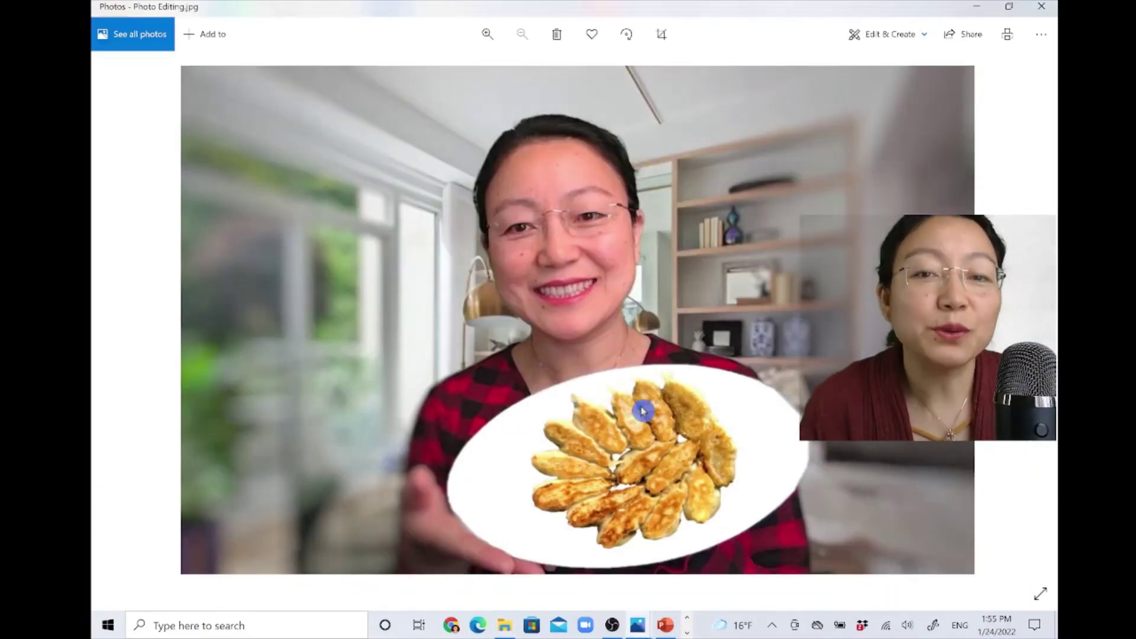